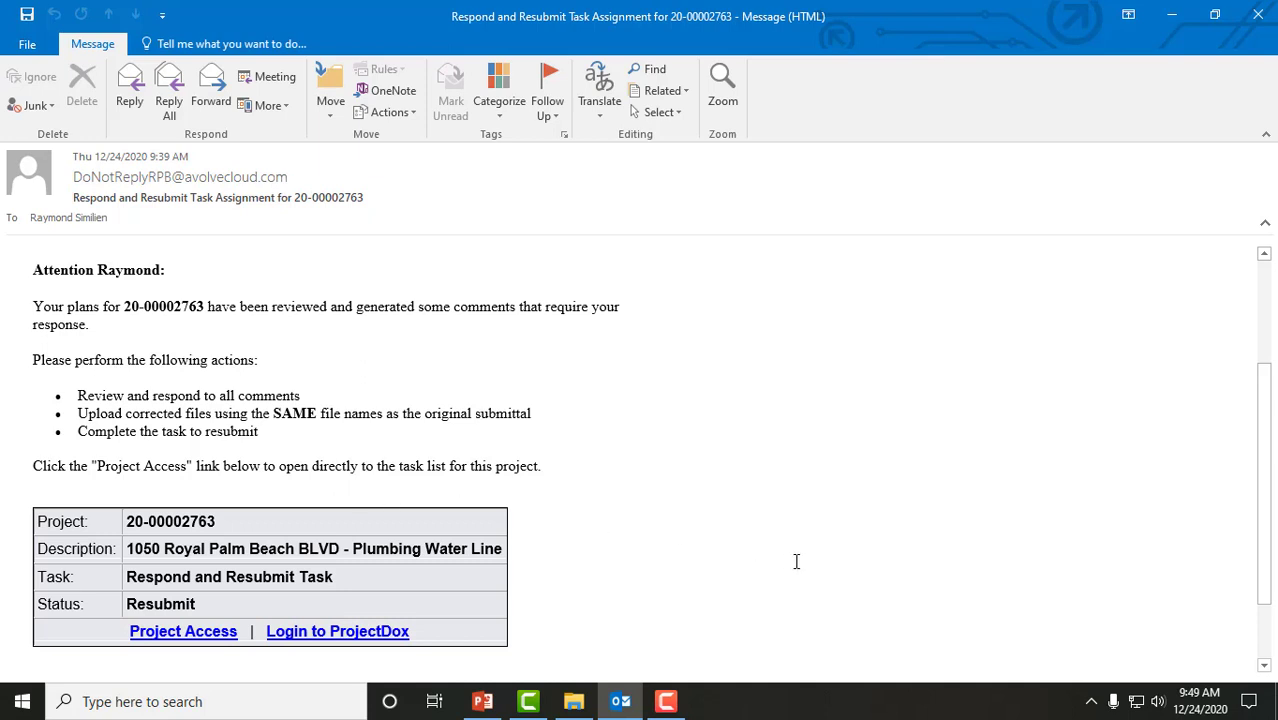
Open the ProjectDox login page from the task assignment email and log in with the prefilled credentials.
{"action": "scroll", "coordinate": [740, 563], "scroll_direction": "down", "scroll_amount": 1}
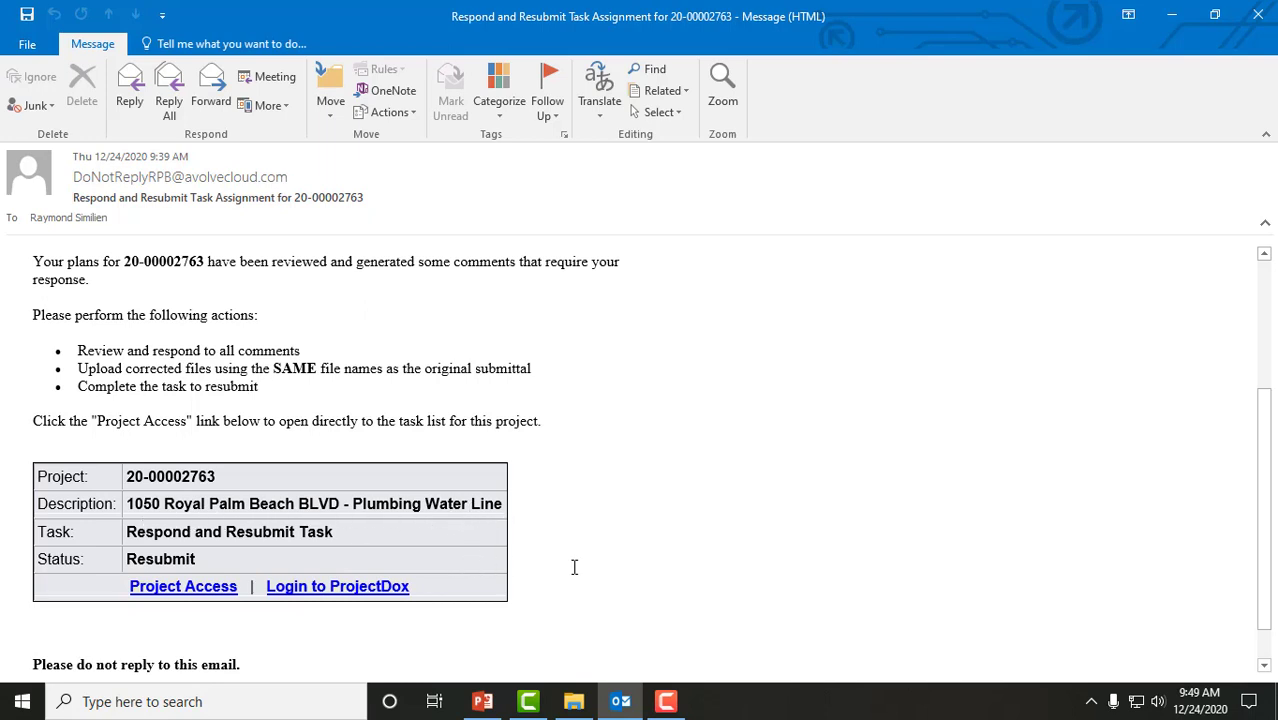
{"action": "scroll", "coordinate": [574, 567], "scroll_direction": "down", "scroll_amount": 1}
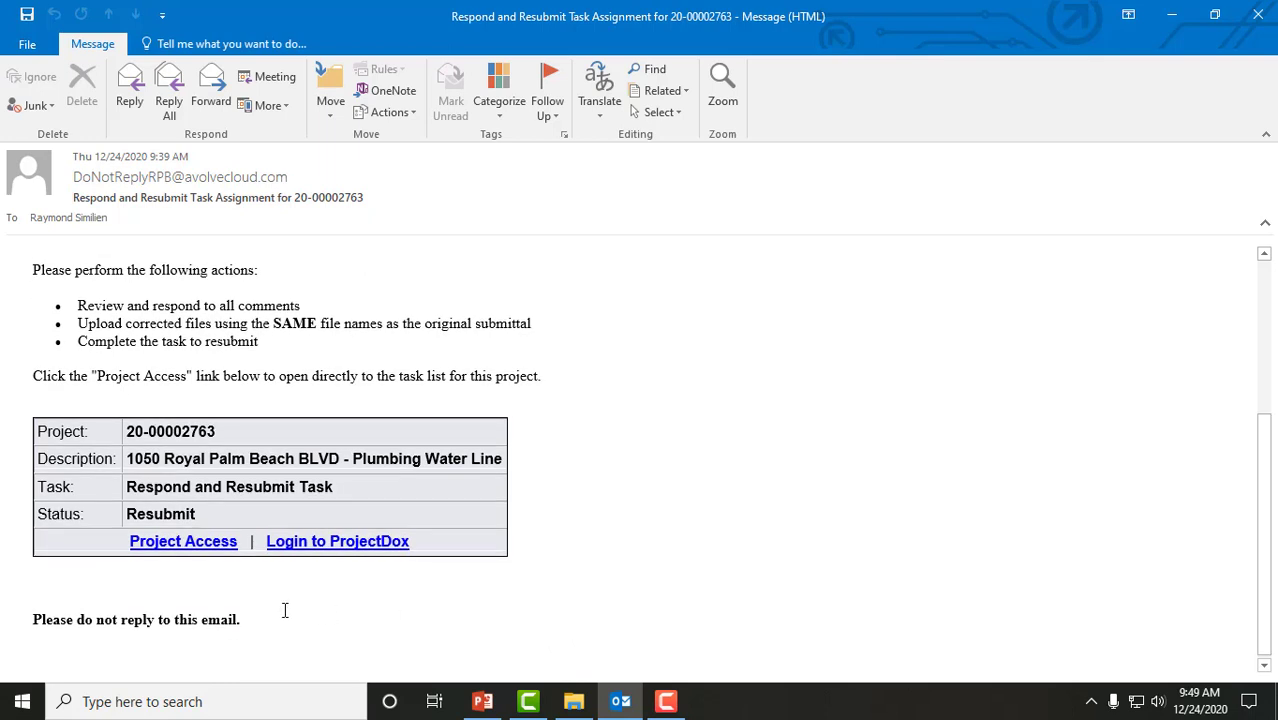
{"action": "left_click", "coordinate": [370, 548]}
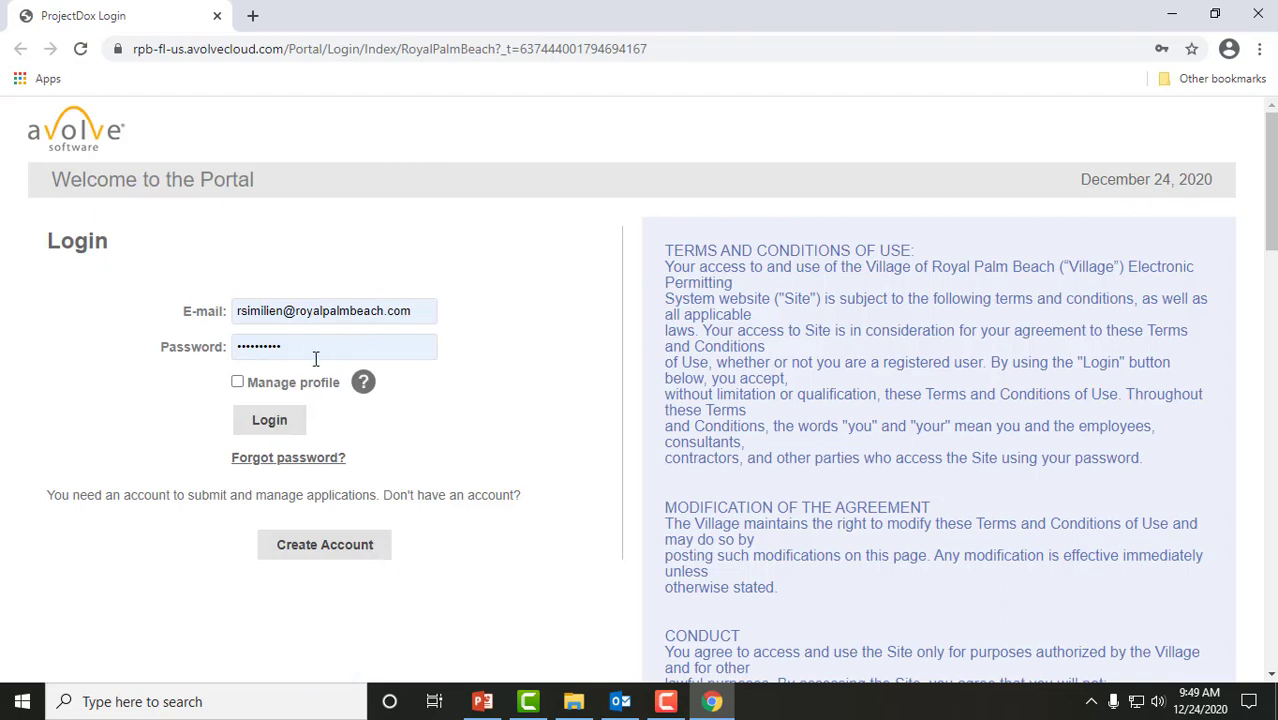
{"action": "left_click", "coordinate": [284, 426]}
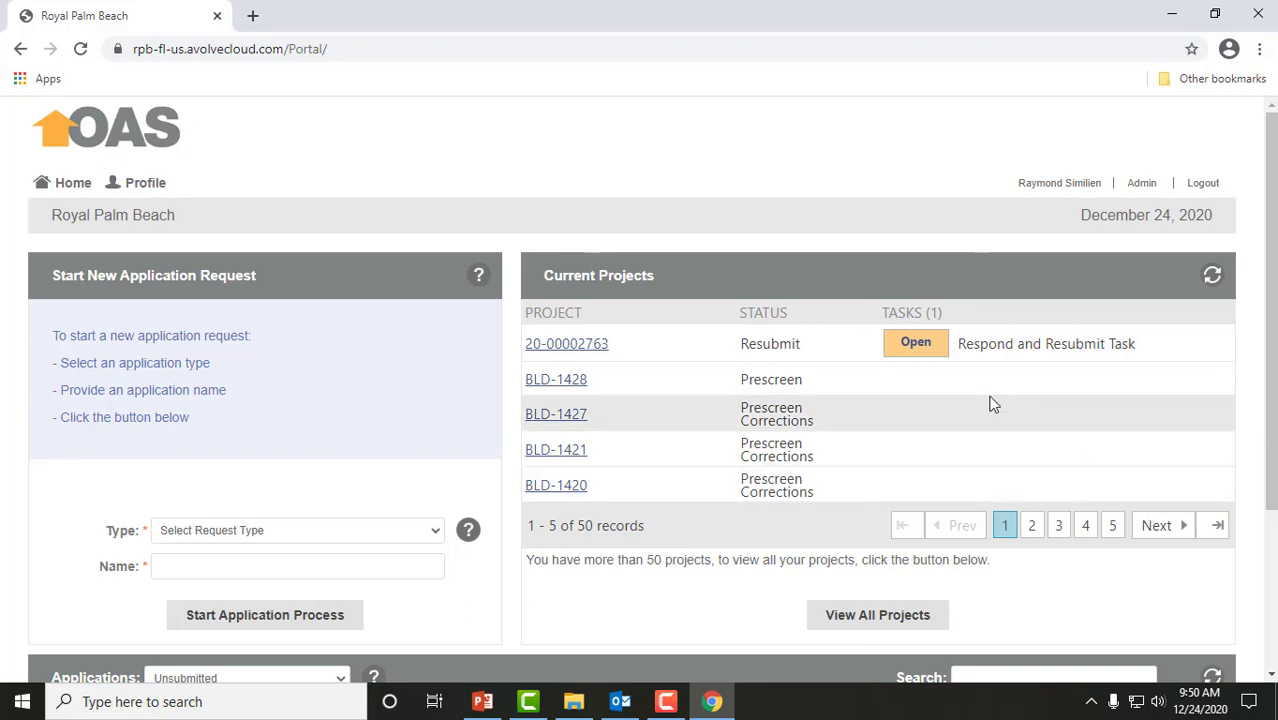
Open the Respond and Resubmit Task from the current projects and maximize its window.
{"action": "left_click_drag", "start_coordinate": [556, 381], "coordinate": [530, 425]}
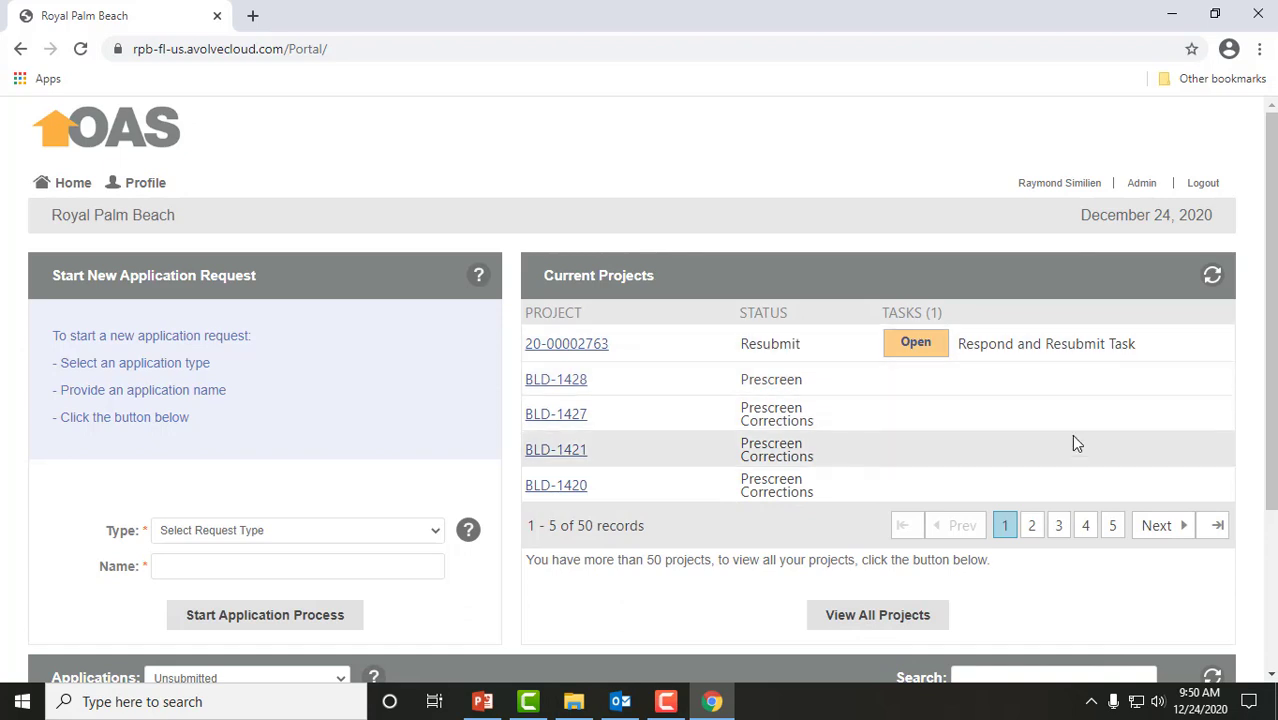
{"action": "left_click", "coordinate": [922, 352]}
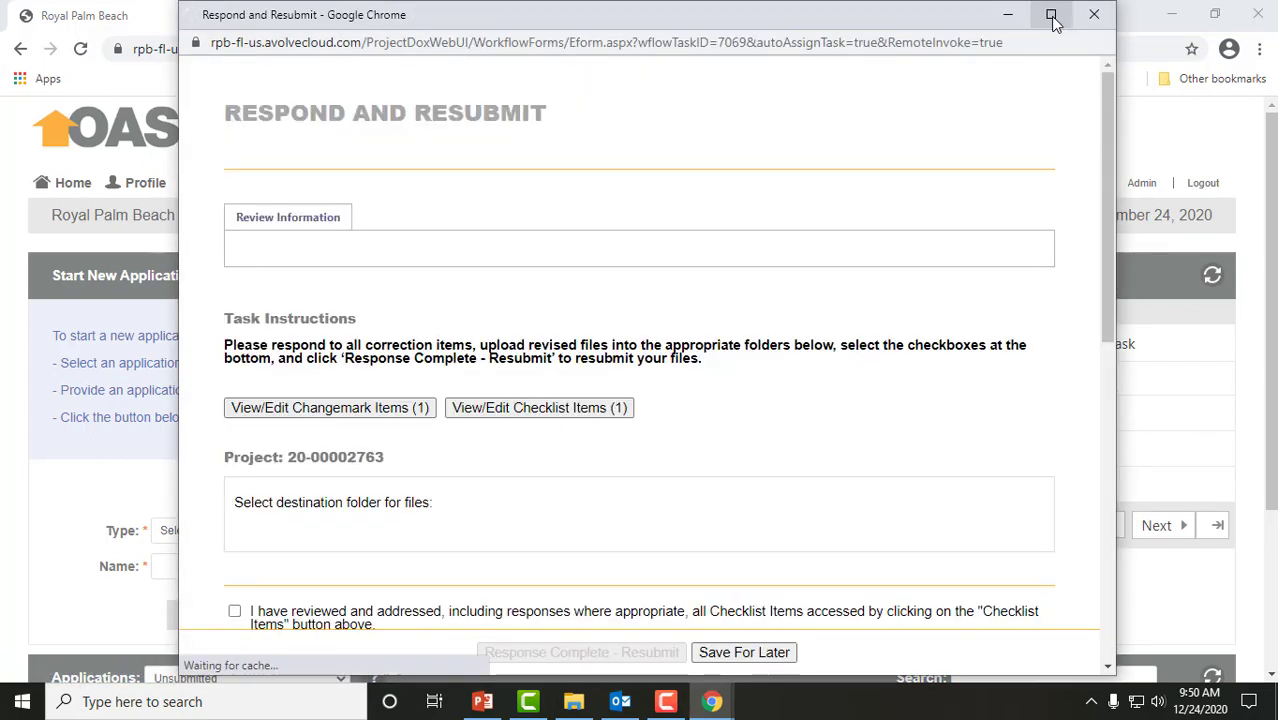
{"action": "left_click", "coordinate": [1051, 15]}
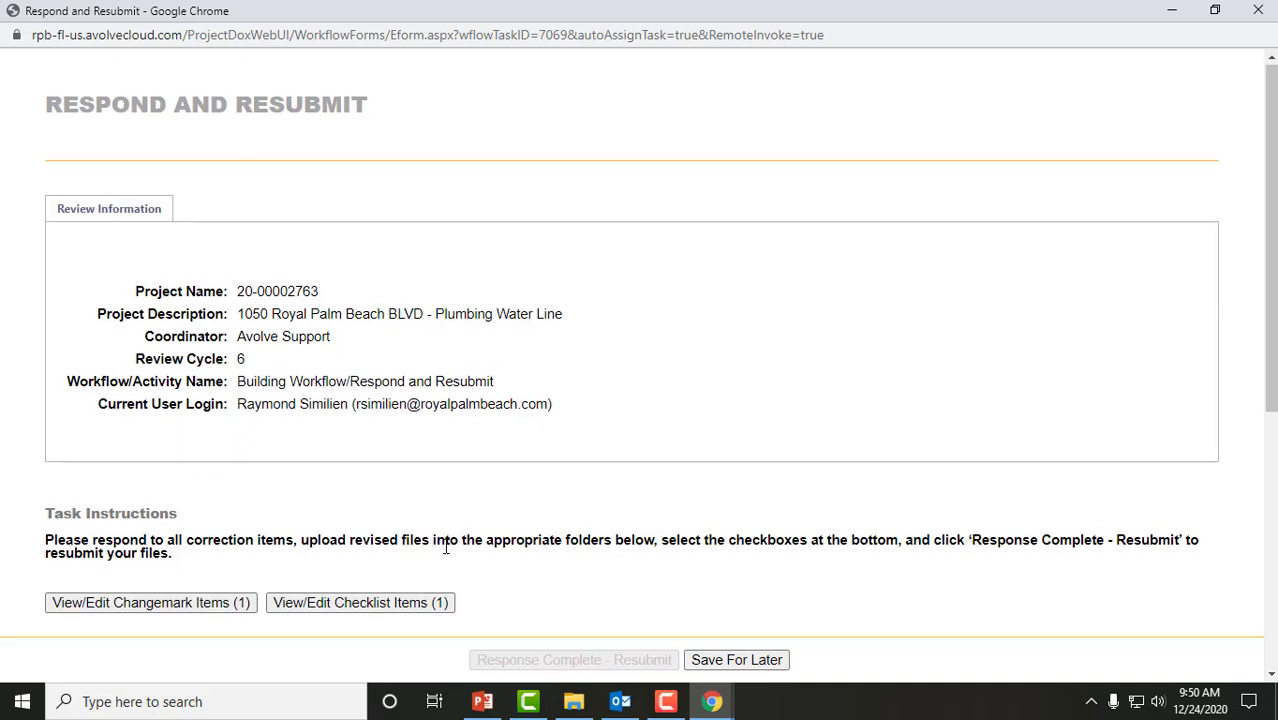
Open the task's changemark items and view the marked-up floor plan image enlarged, then close the preview.
{"action": "scroll", "coordinate": [446, 548], "scroll_direction": "down", "scroll_amount": 1}
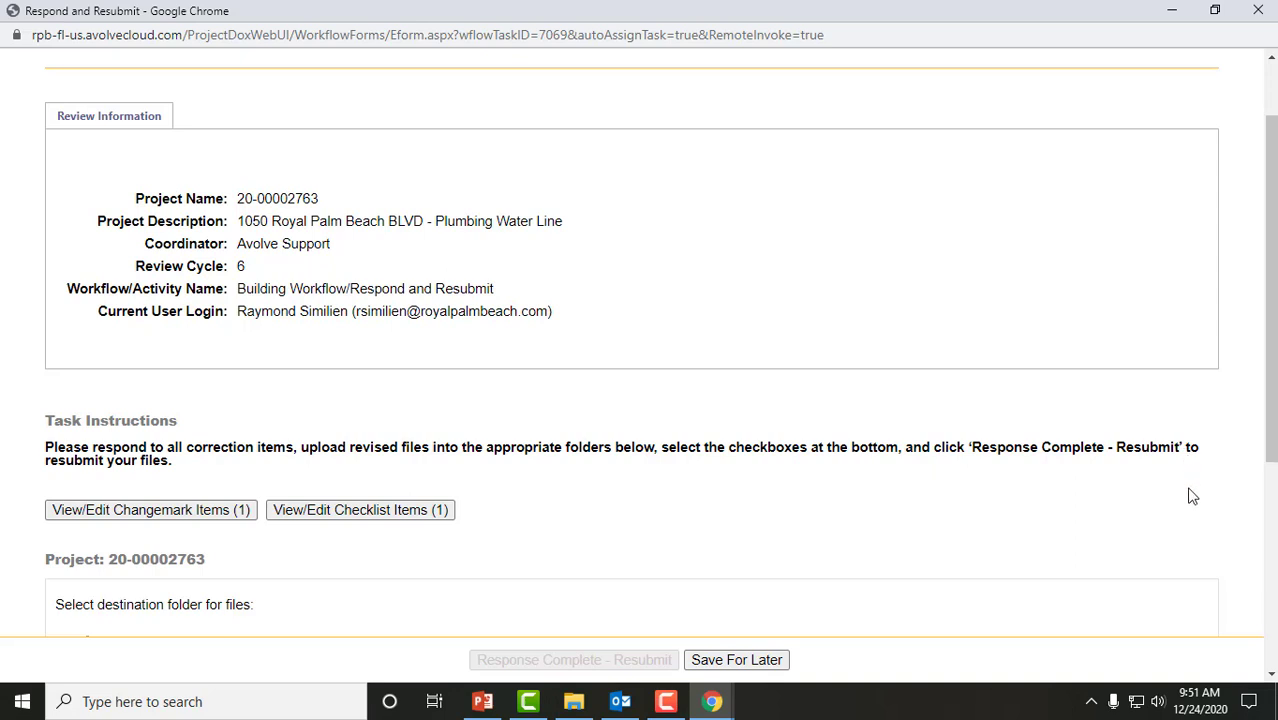
{"action": "scroll", "coordinate": [965, 495], "scroll_direction": "down", "scroll_amount": 1}
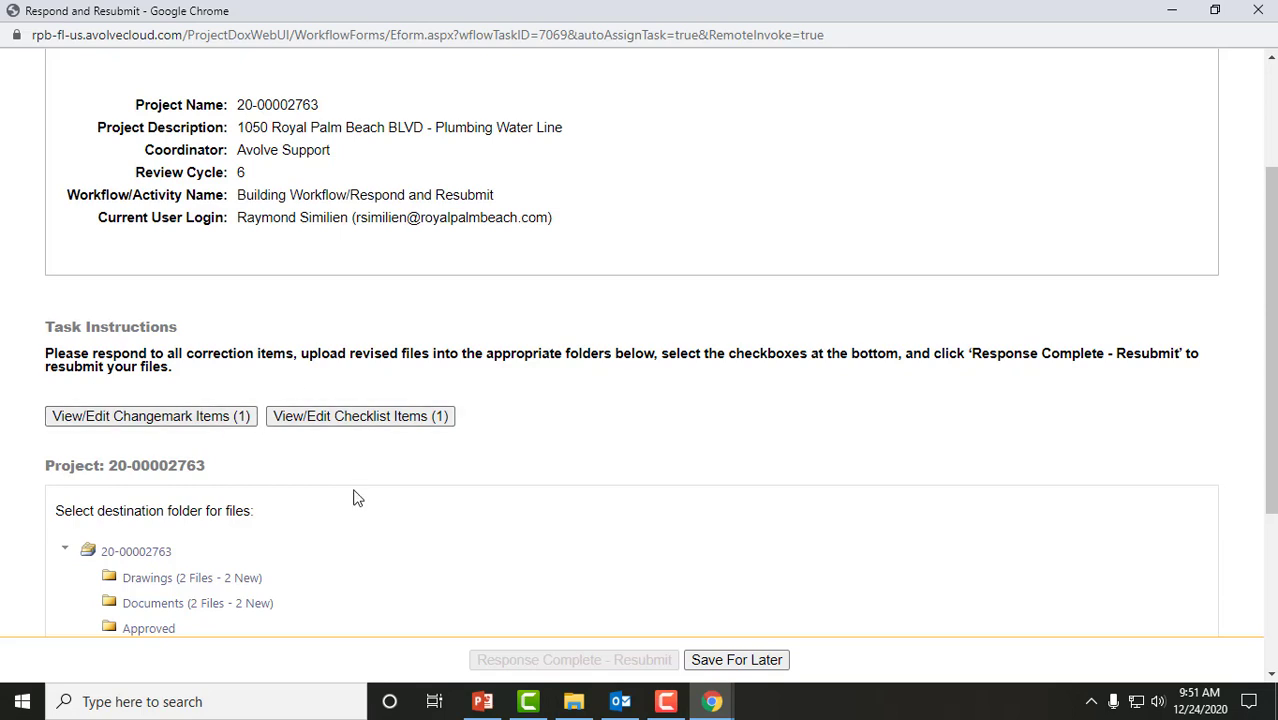
{"action": "left_click", "coordinate": [193, 423]}
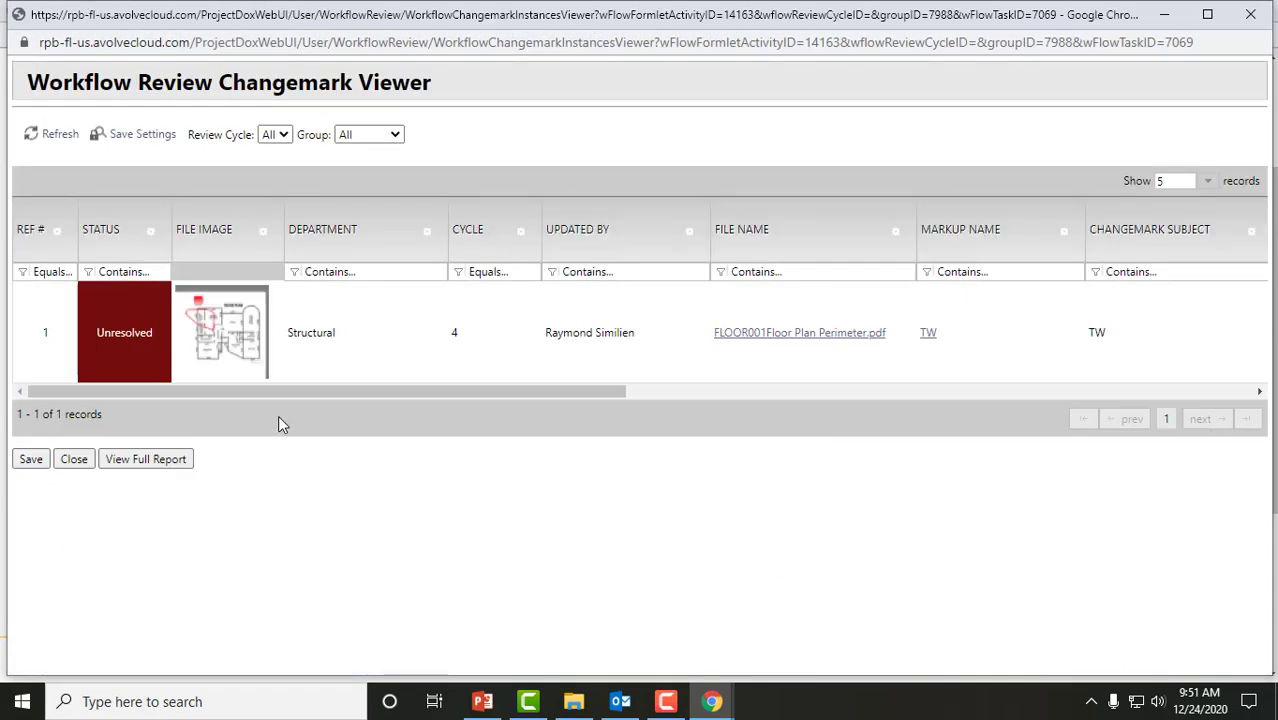
{"action": "left_click", "coordinate": [230, 345]}
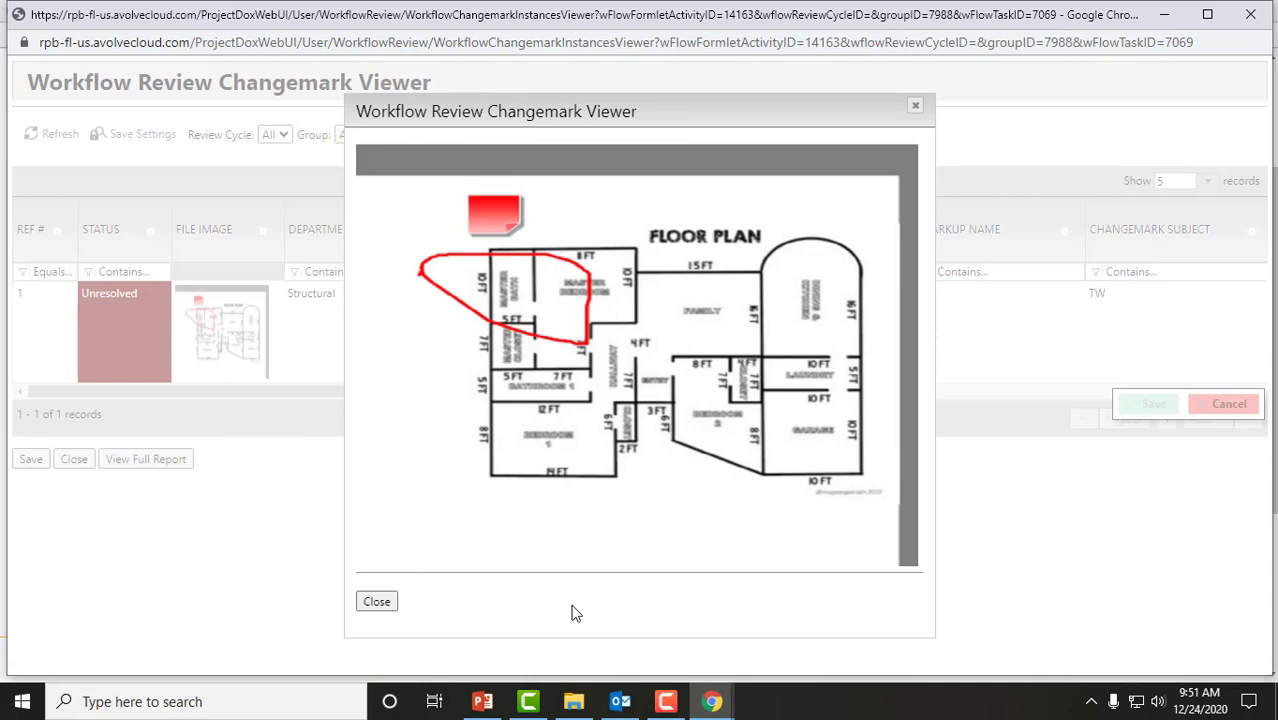
{"action": "left_click", "coordinate": [378, 602]}
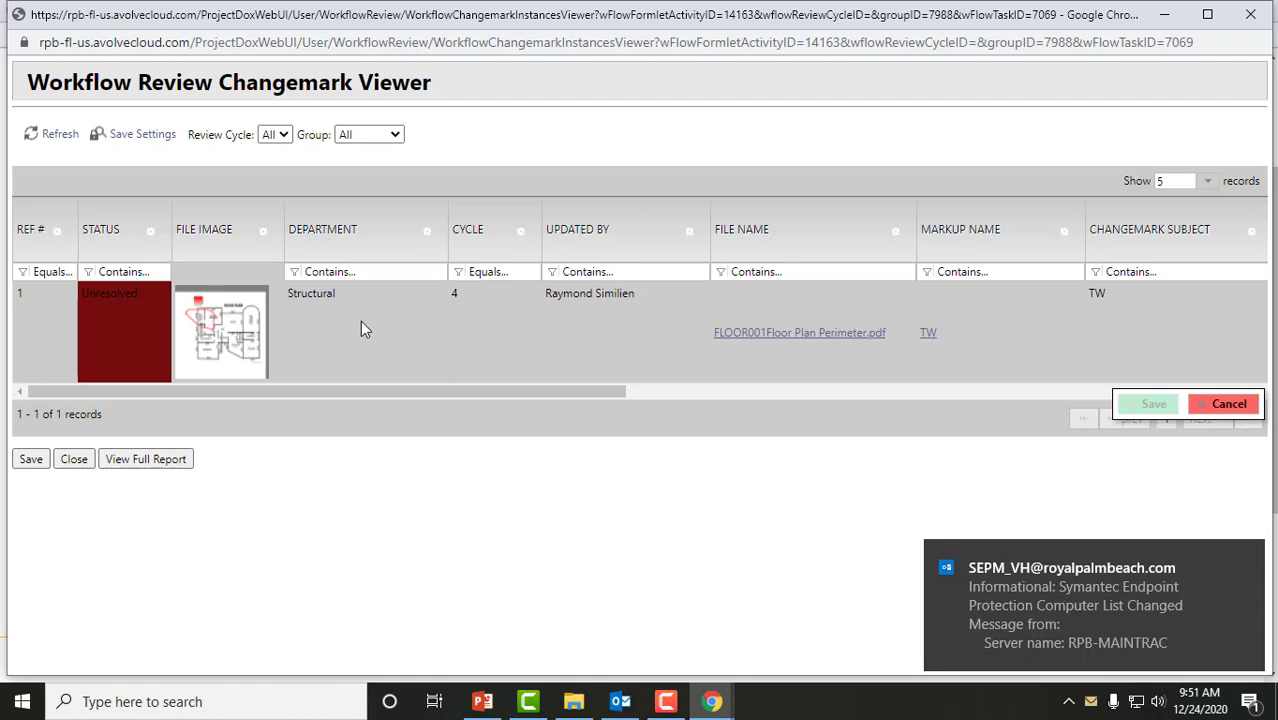
{"action": "left_click", "coordinate": [1247, 563]}
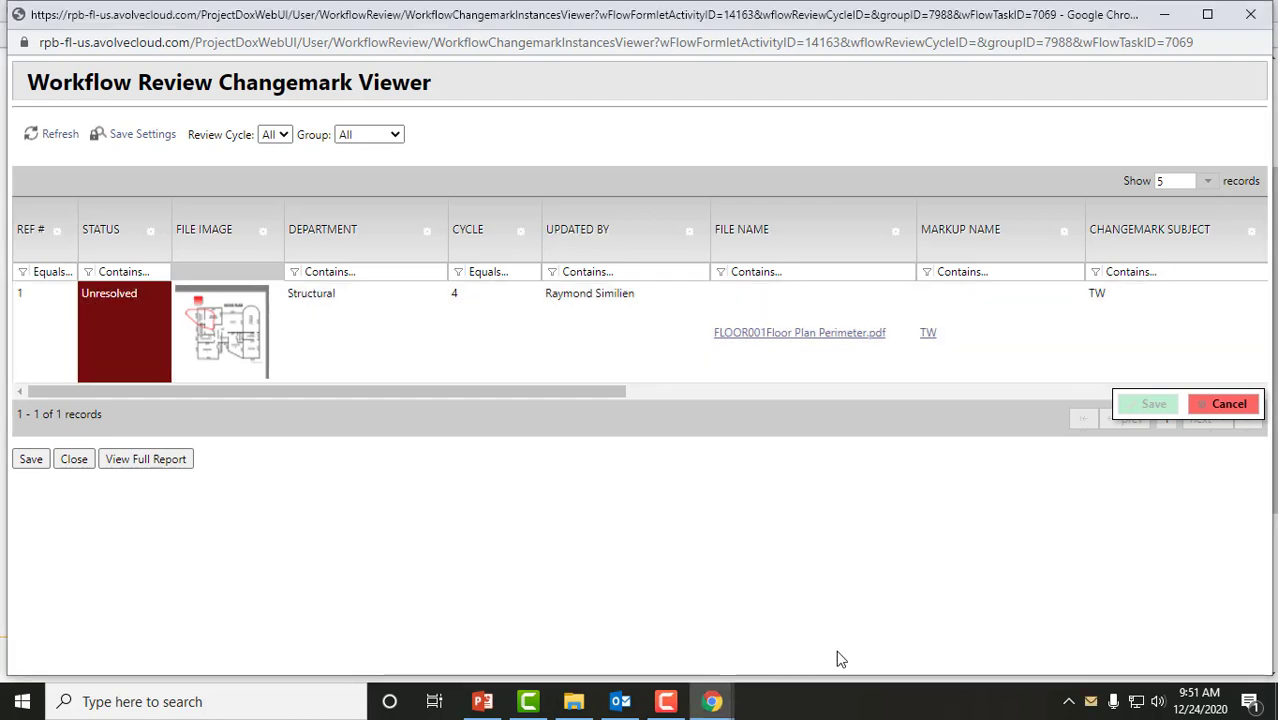
{"action": "left_click", "coordinate": [612, 703]}
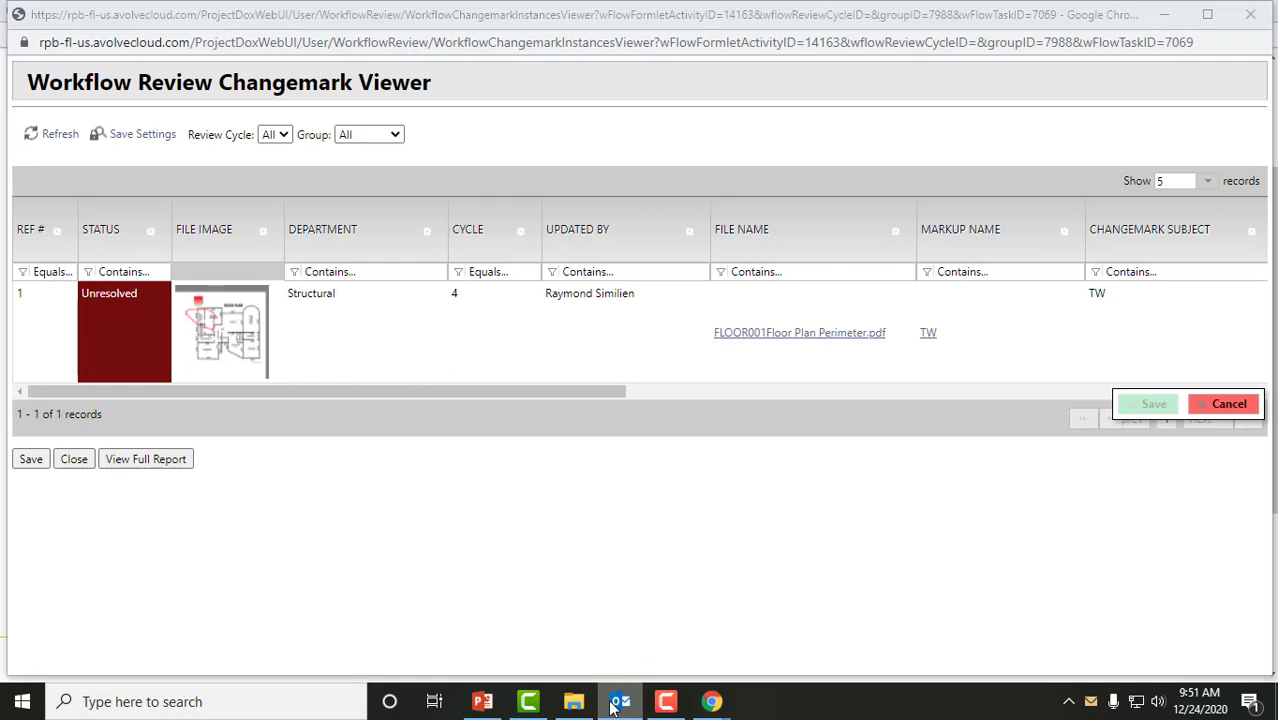
{"action": "left_click", "coordinate": [632, 700]}
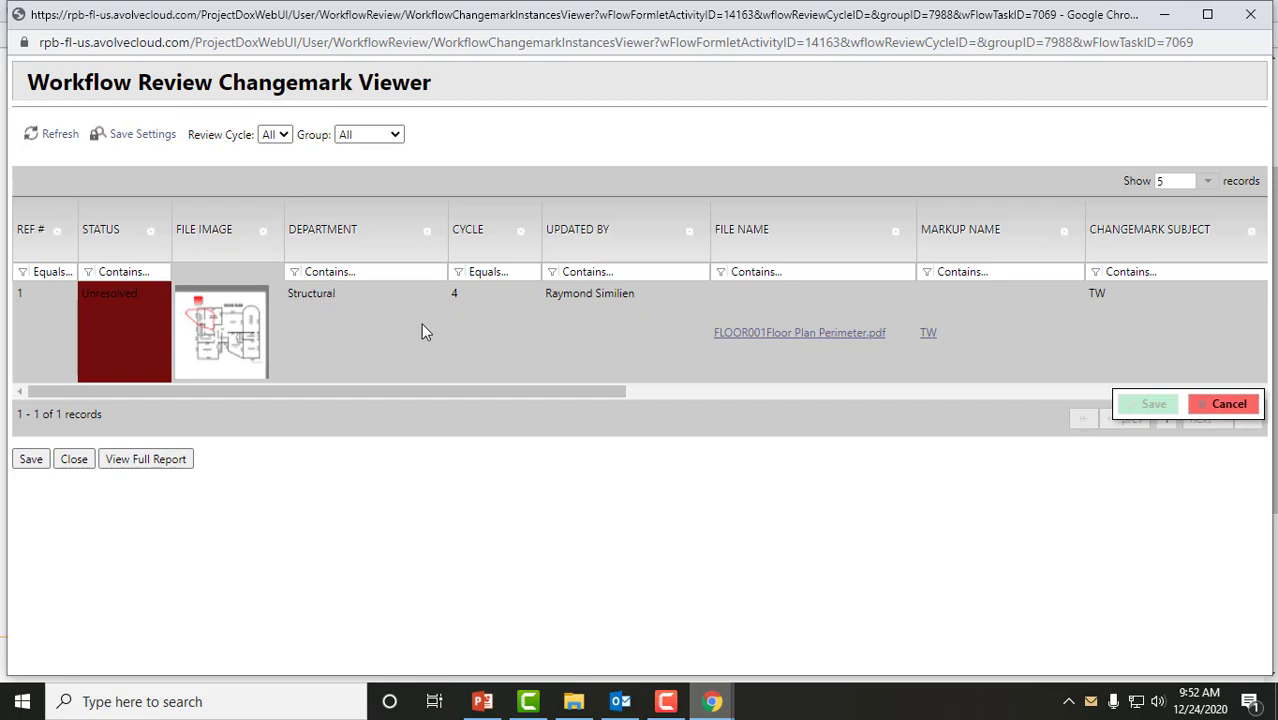
Enter "I have uploaded a new floor plan," as the applicant response to the structural changemark and save the row.
{"action": "left_click_drag", "start_coordinate": [473, 394], "coordinate": [679, 387]}
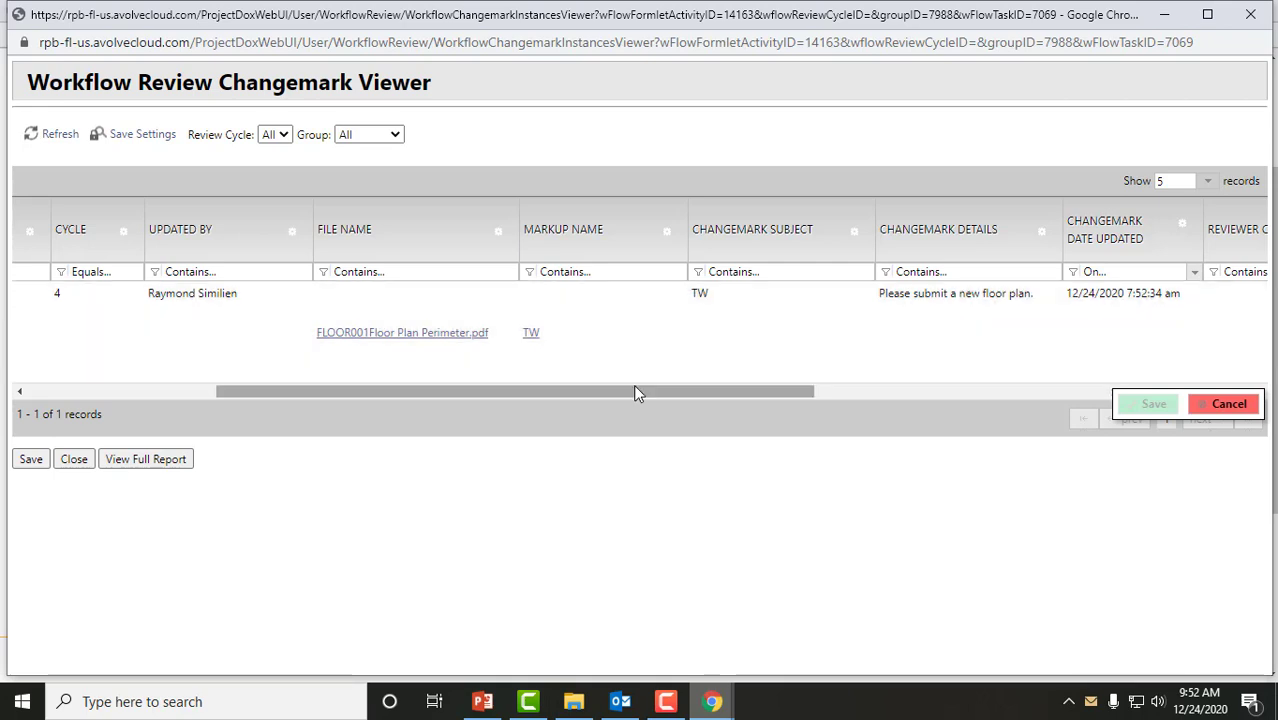
{"action": "left_click_drag", "start_coordinate": [644, 391], "coordinate": [770, 388]}
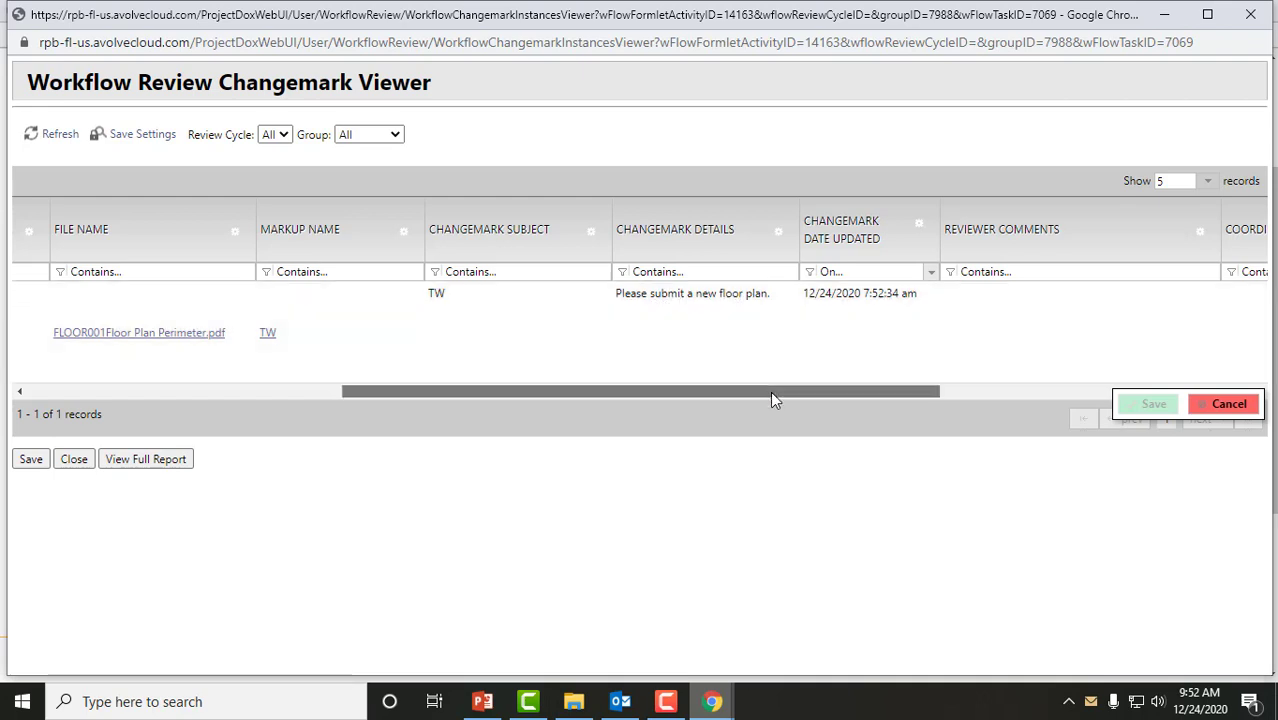
{"action": "left_click_drag", "start_coordinate": [773, 397], "coordinate": [1036, 406]}
{"action": "left_click", "coordinate": [1100, 311]}
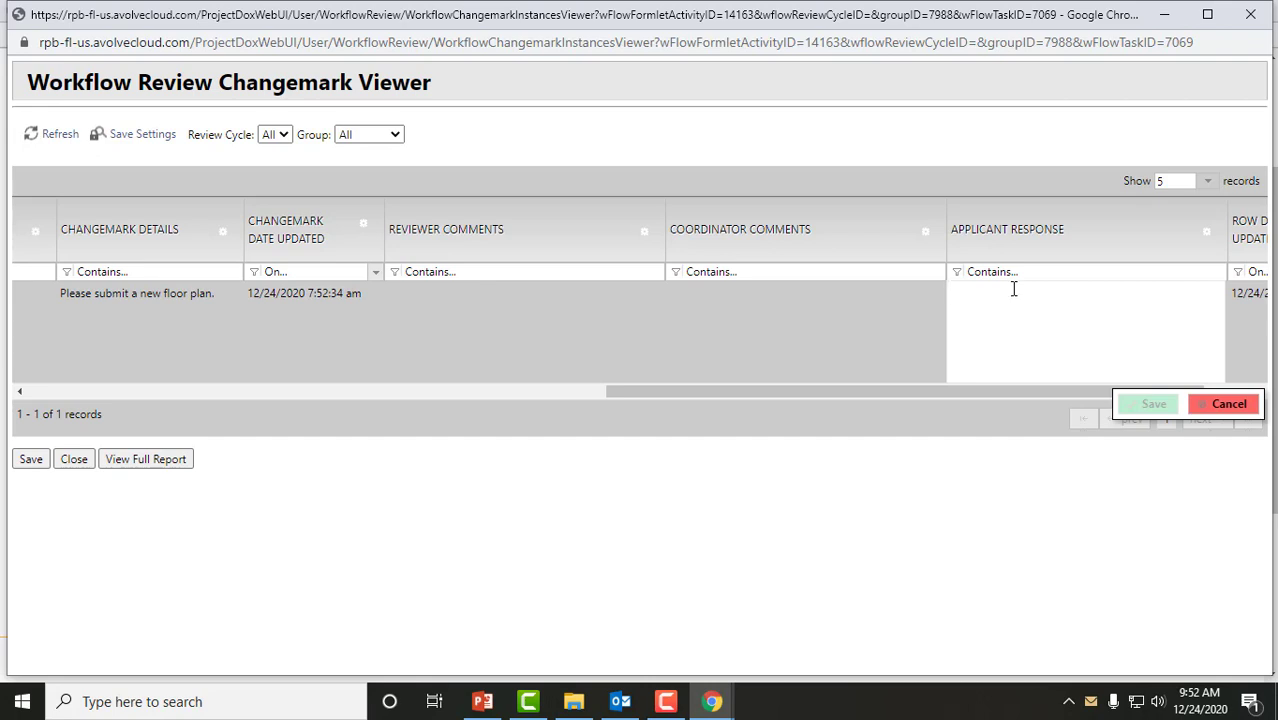
{"action": "type", "text": "I"}
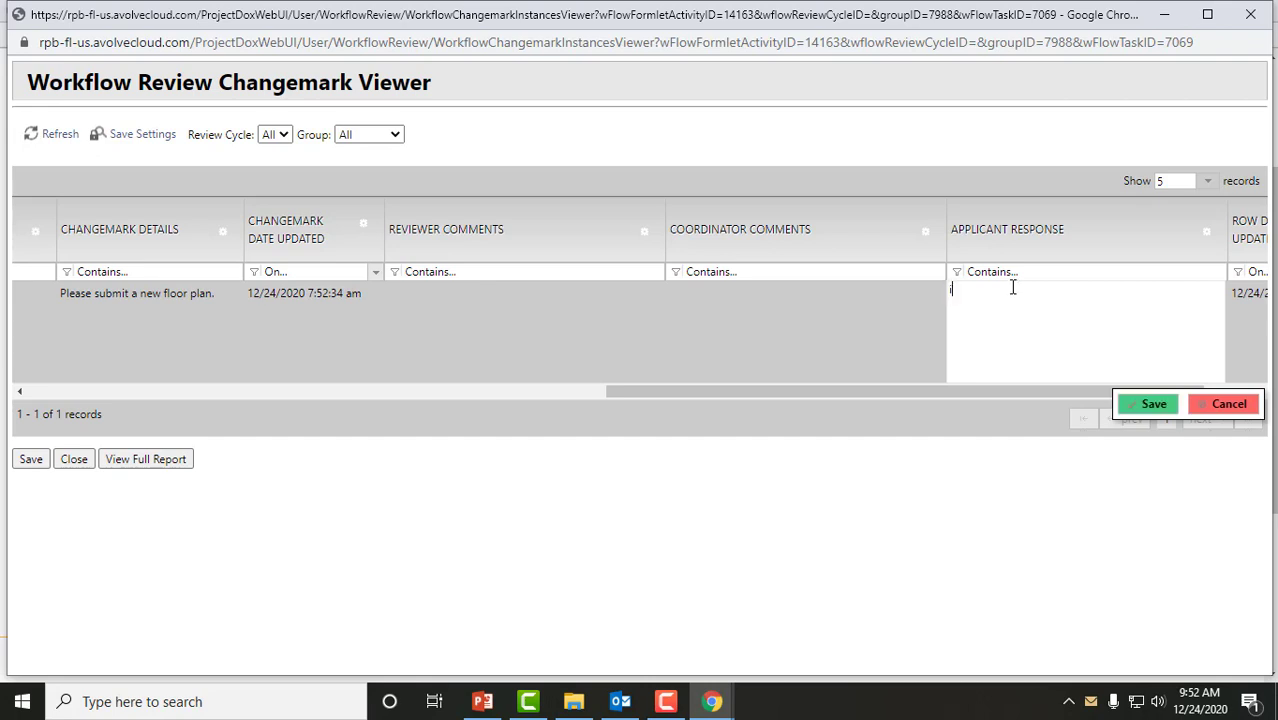
{"action": "type", "text": " have uploaded a new floor plan,"}
{"action": "left_click", "coordinate": [1154, 406]}
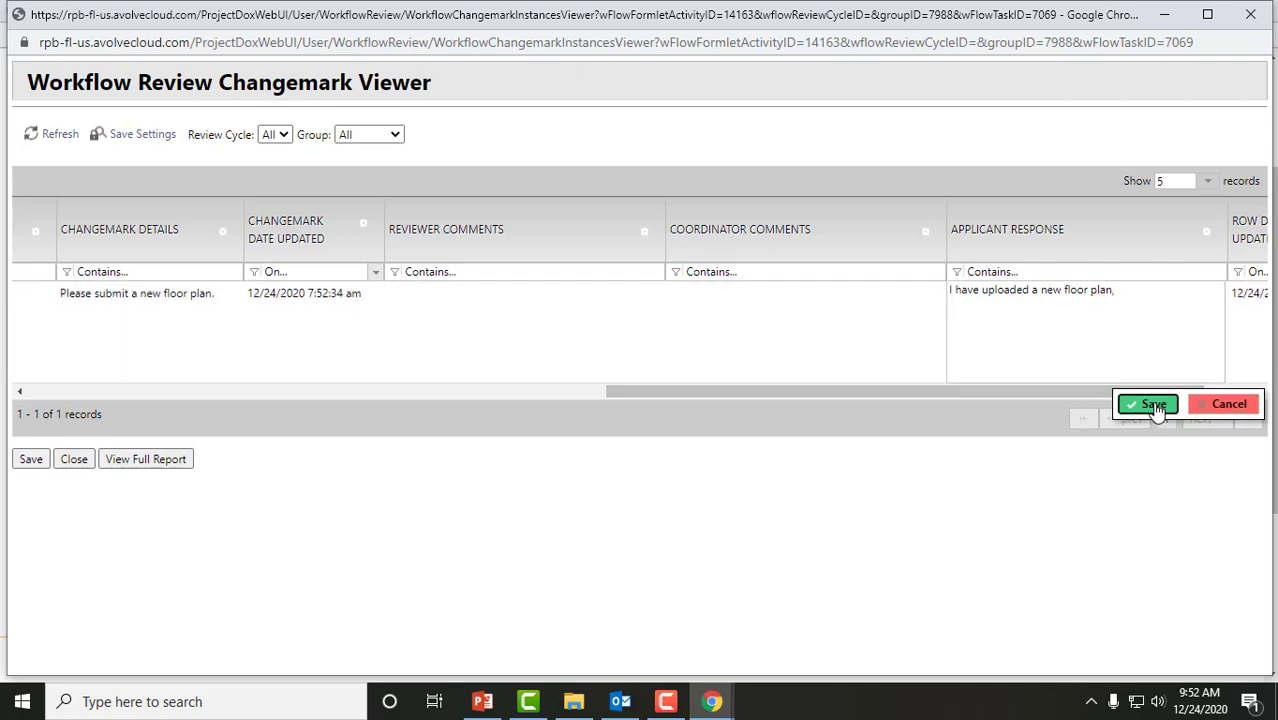
Save the changemark items and close the changemark viewer.
{"action": "left_click", "coordinate": [26, 462]}
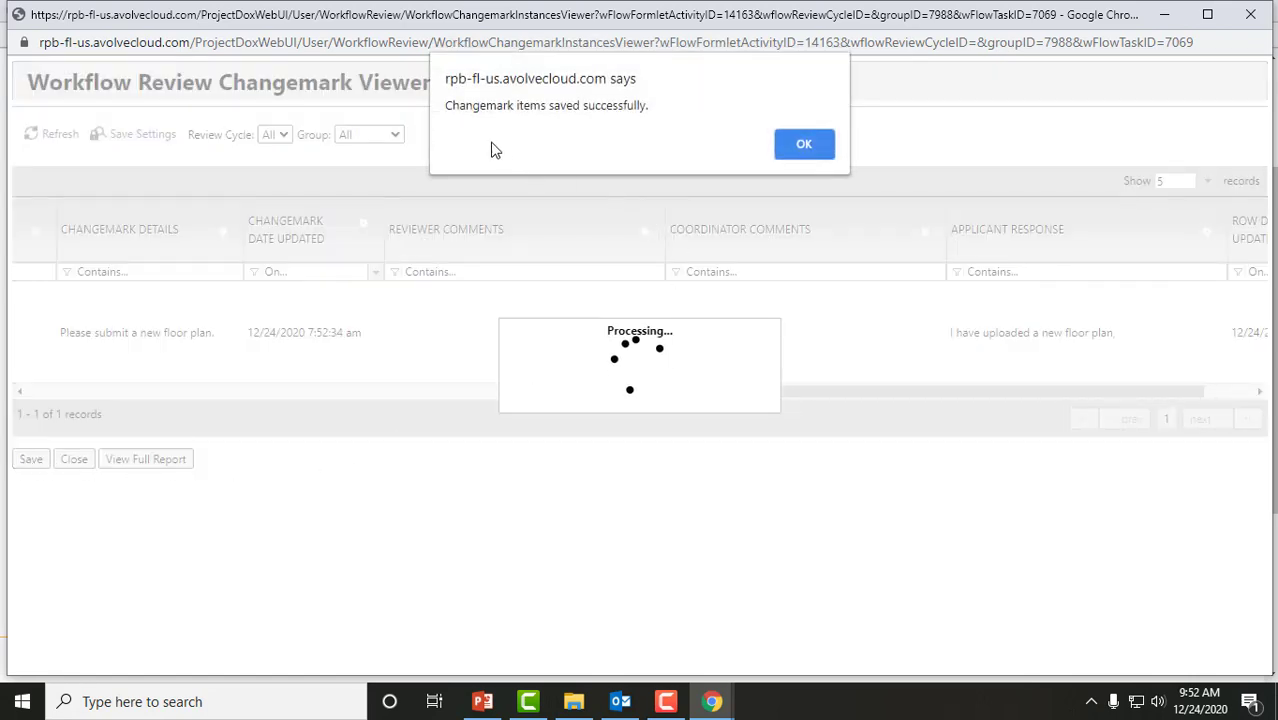
{"action": "left_click", "coordinate": [800, 147]}
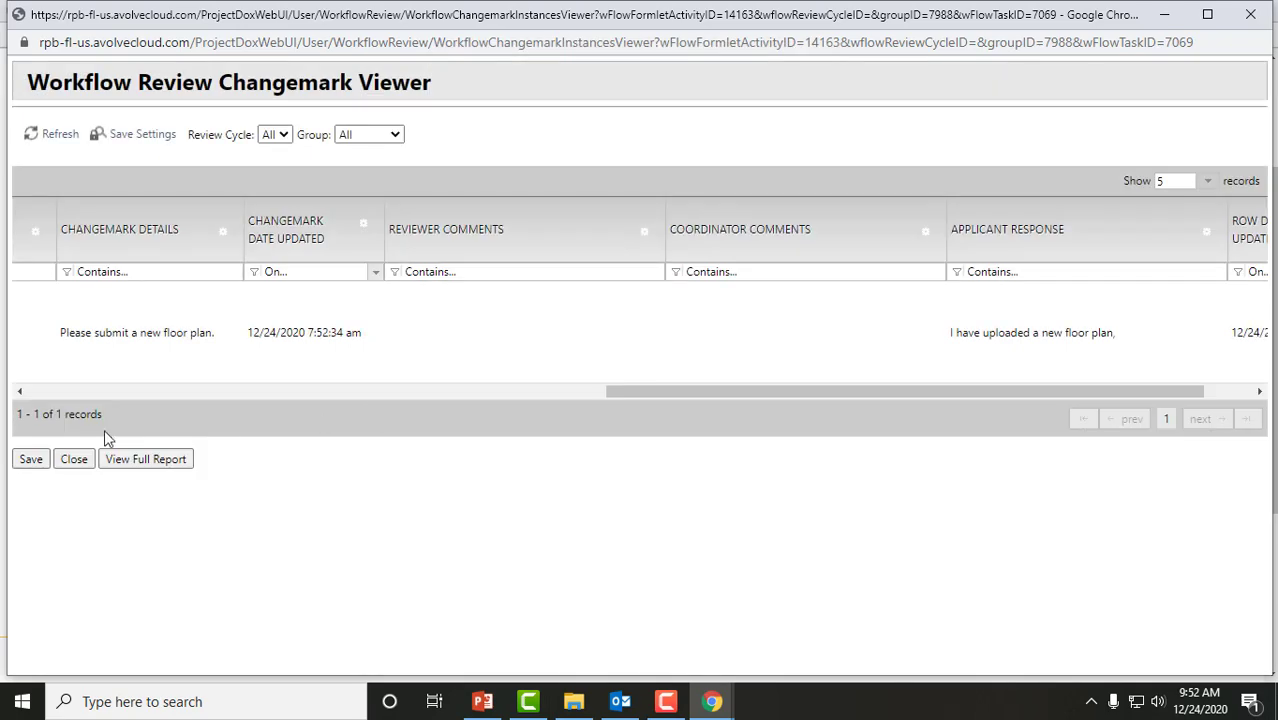
{"action": "left_click", "coordinate": [74, 460]}
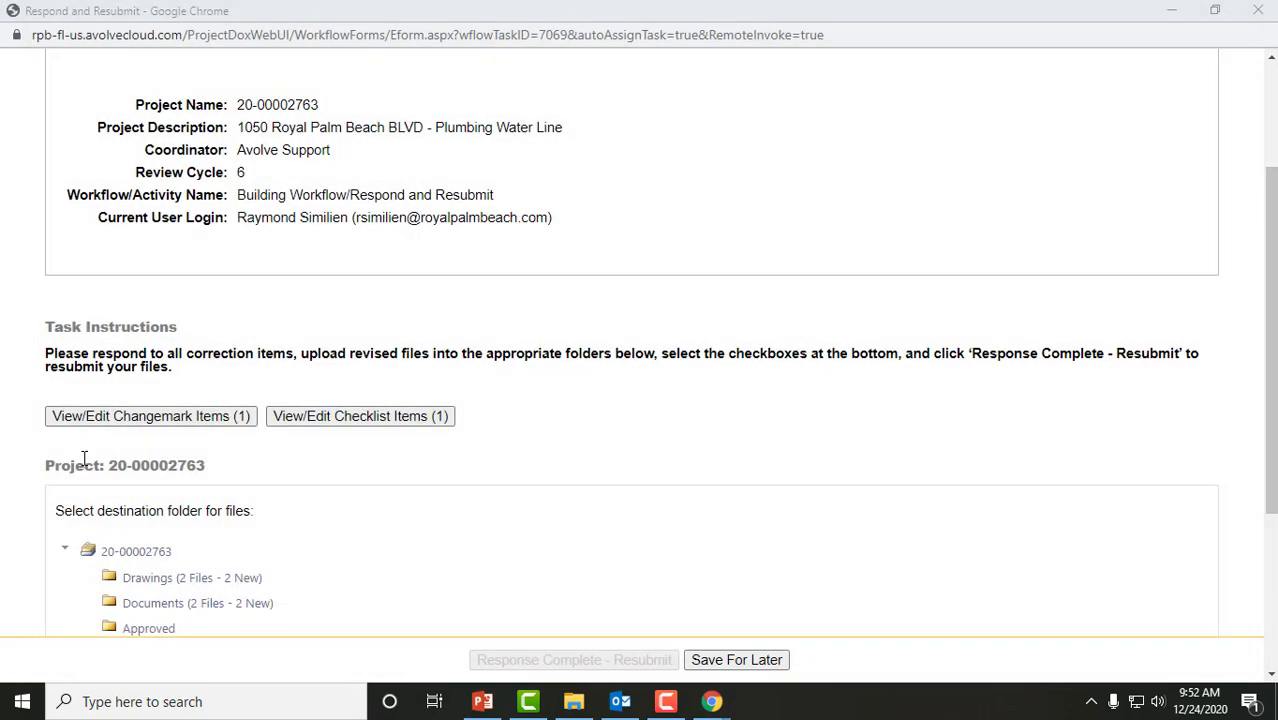
Open the checklist items and save "I have uploaded a new design plan," as the applicant response to the Planning and Zoning comment.
{"action": "left_click", "coordinate": [418, 418]}
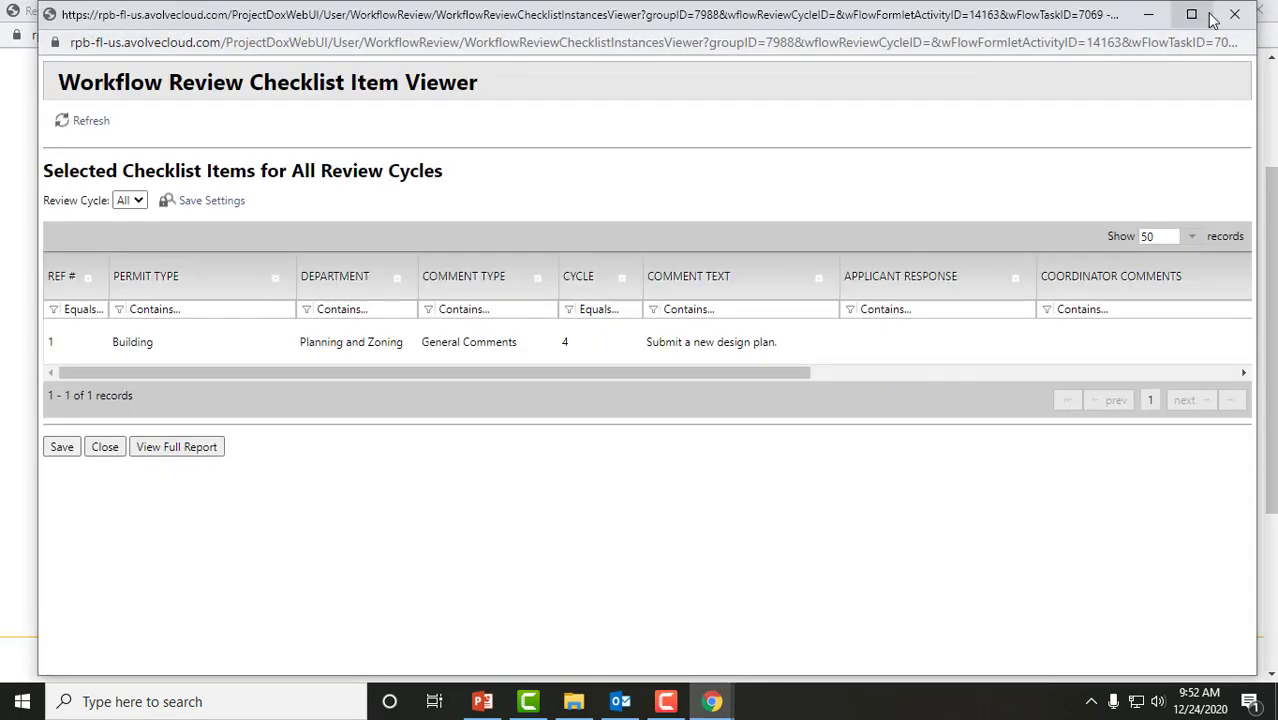
{"action": "left_click", "coordinate": [1208, 15]}
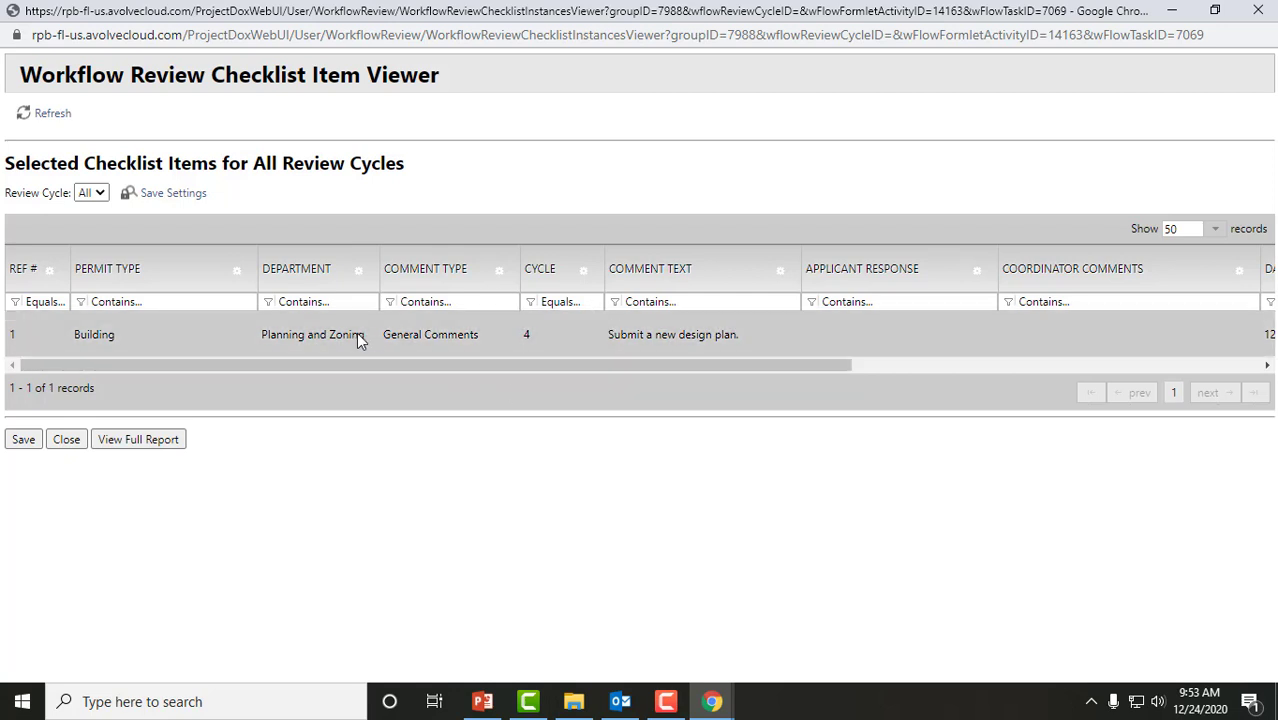
{"action": "left_click_drag", "start_coordinate": [668, 363], "coordinate": [759, 368]}
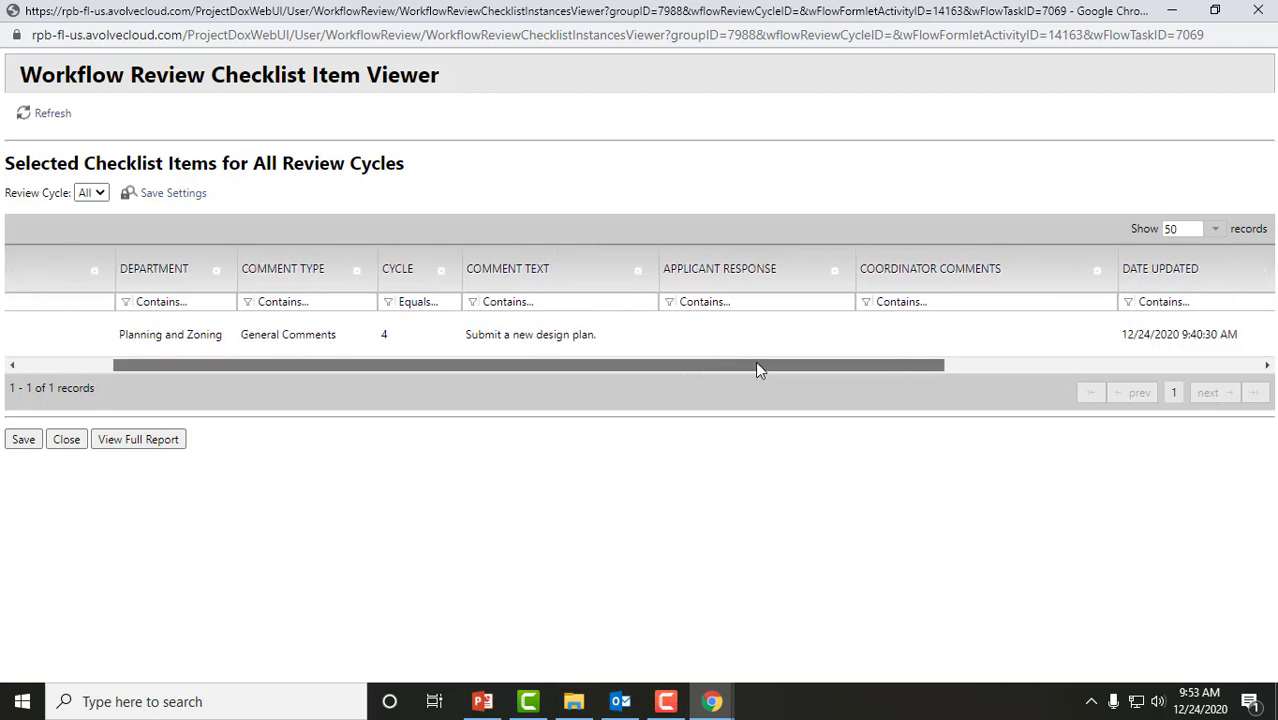
{"action": "left_click", "coordinate": [697, 335]}
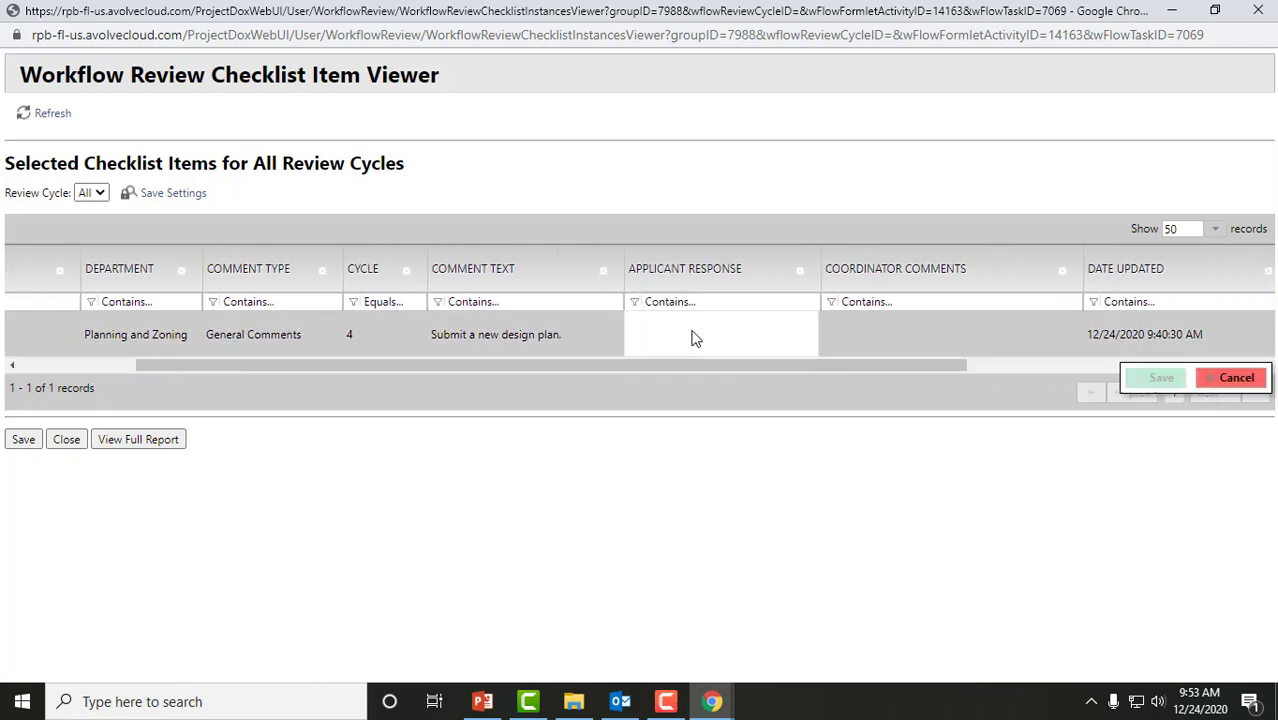
{"action": "type", "text": "I have u"}
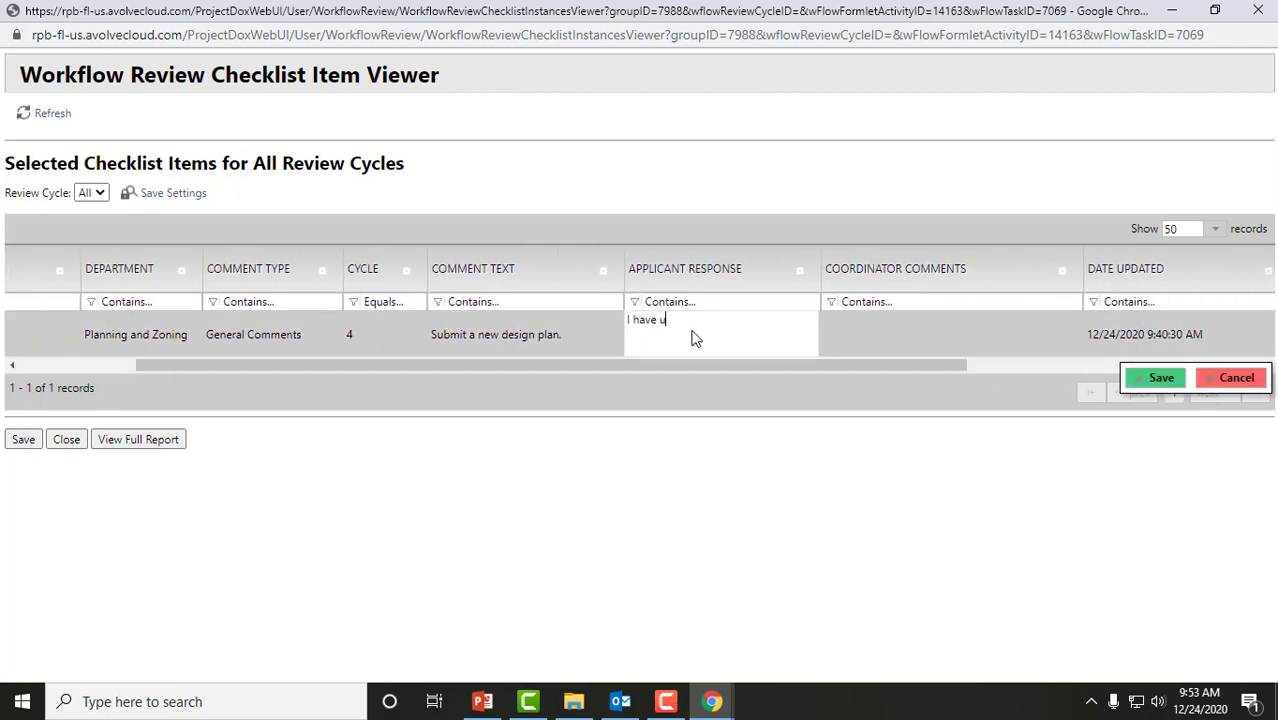
{"action": "type", "text": "ploaded a new design plan,"}
{"action": "left_click", "coordinate": [1145, 377]}
Save the checklist items and close the checklist item viewer.
{"action": "left_click", "coordinate": [23, 441]}
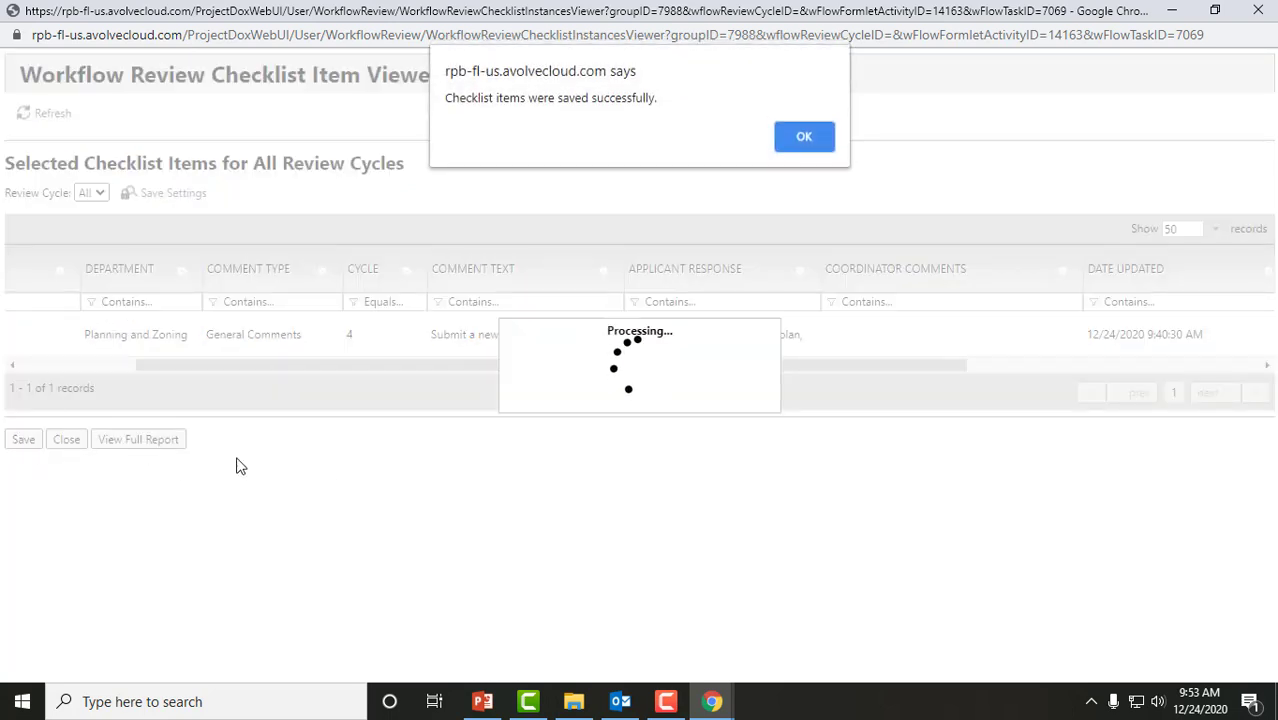
{"action": "left_click", "coordinate": [796, 145]}
{"action": "left_click", "coordinate": [85, 441]}
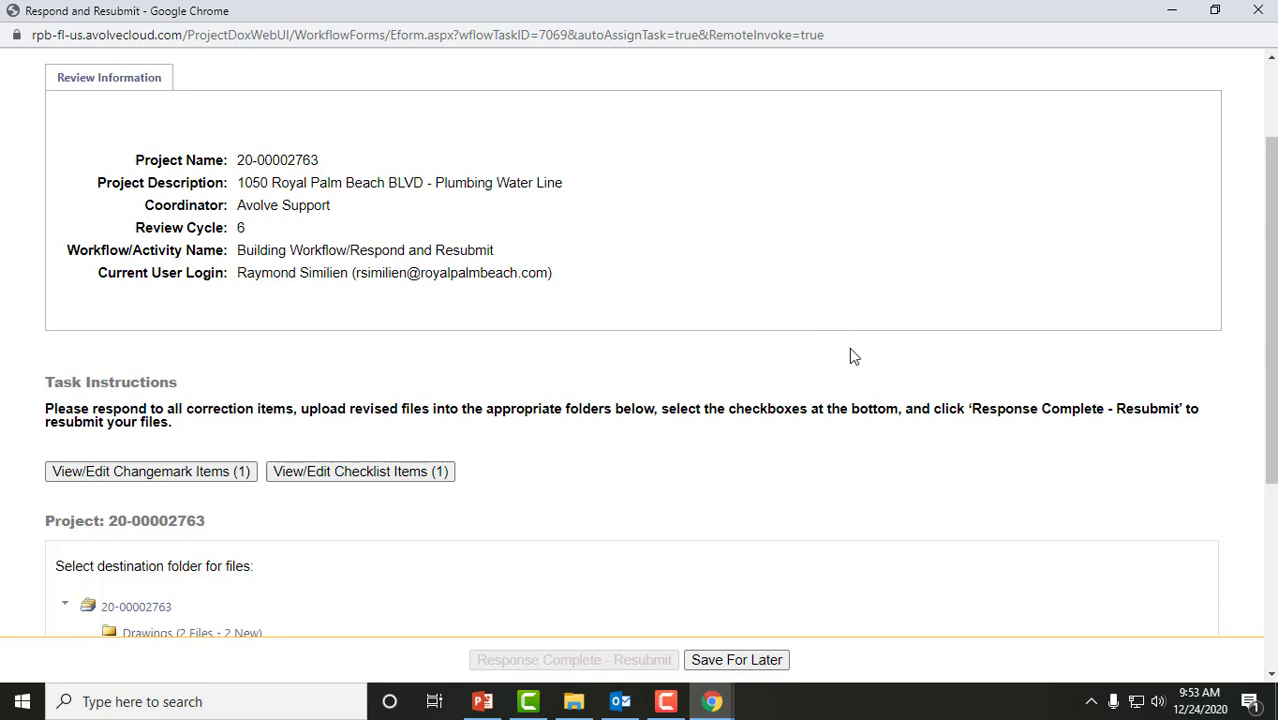
Open the file upload window for the project's Drawings folder and maximize it.
{"action": "scroll", "coordinate": [850, 360], "scroll_direction": "down", "scroll_amount": 2}
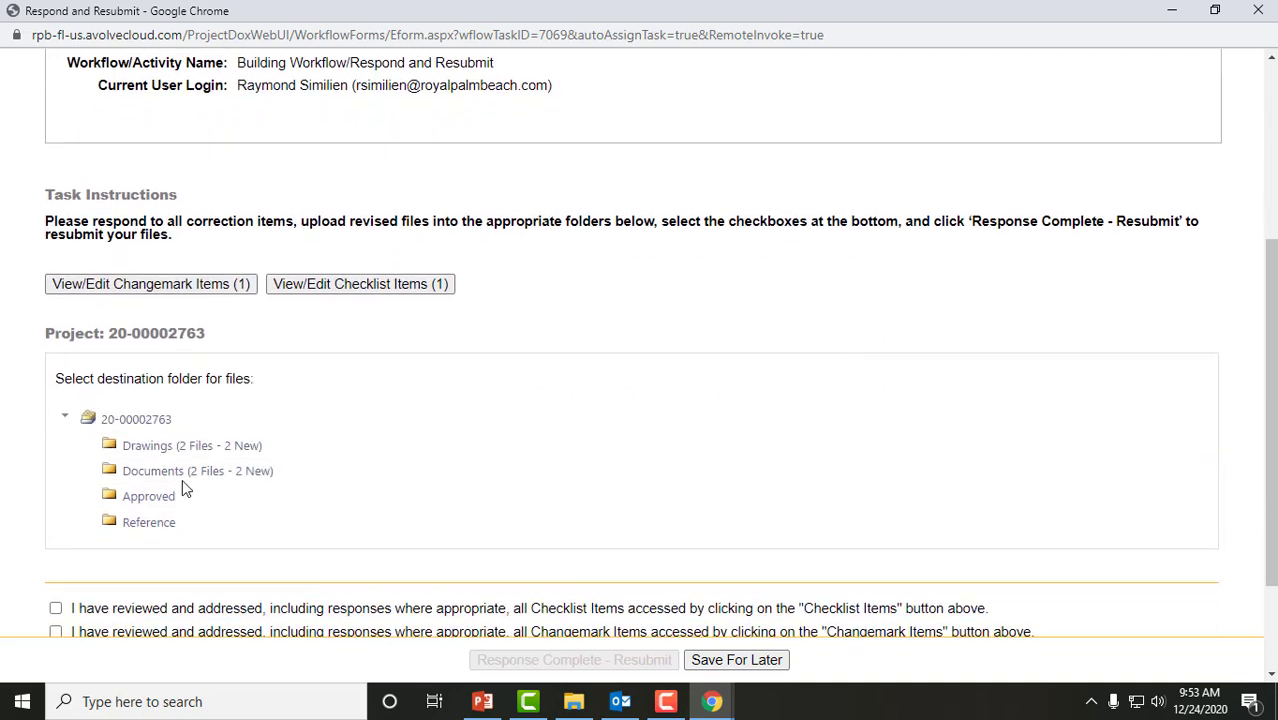
{"action": "scroll", "coordinate": [398, 490], "scroll_direction": "down", "scroll_amount": 1}
{"action": "scroll", "coordinate": [398, 490], "scroll_direction": "down", "scroll_amount": 1}
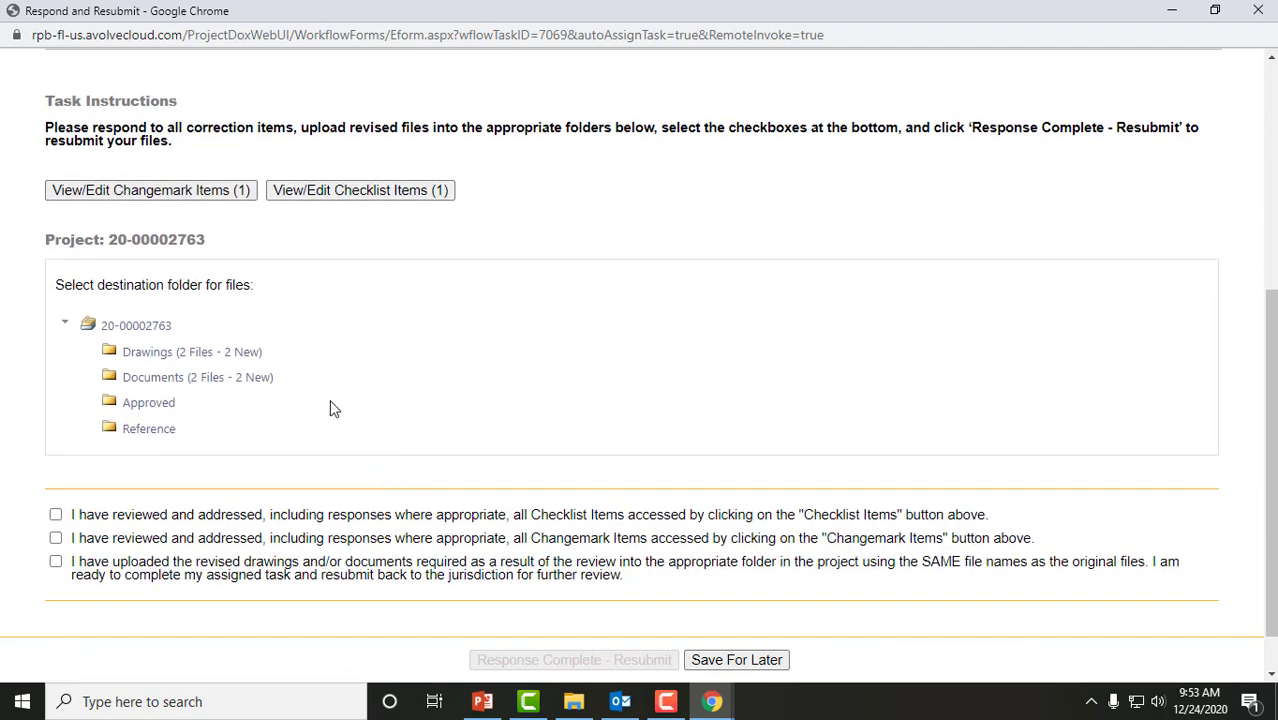
{"action": "left_click", "coordinate": [187, 358]}
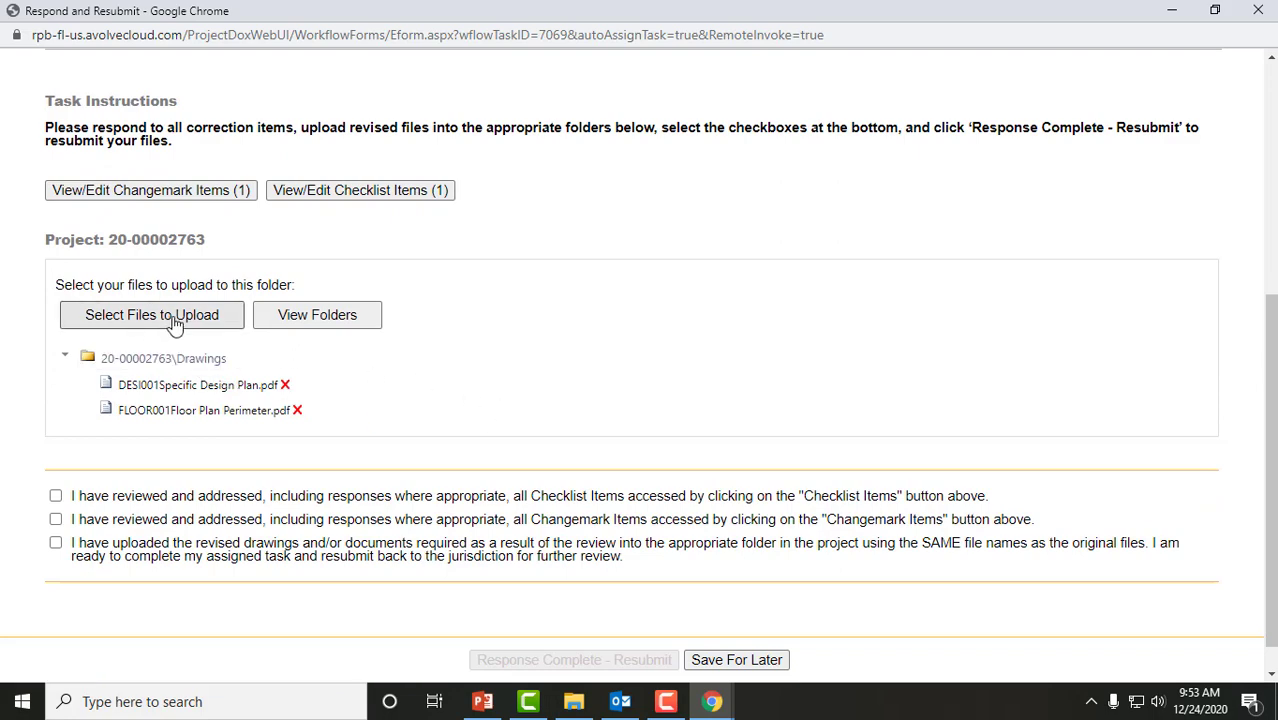
{"action": "left_click", "coordinate": [195, 325]}
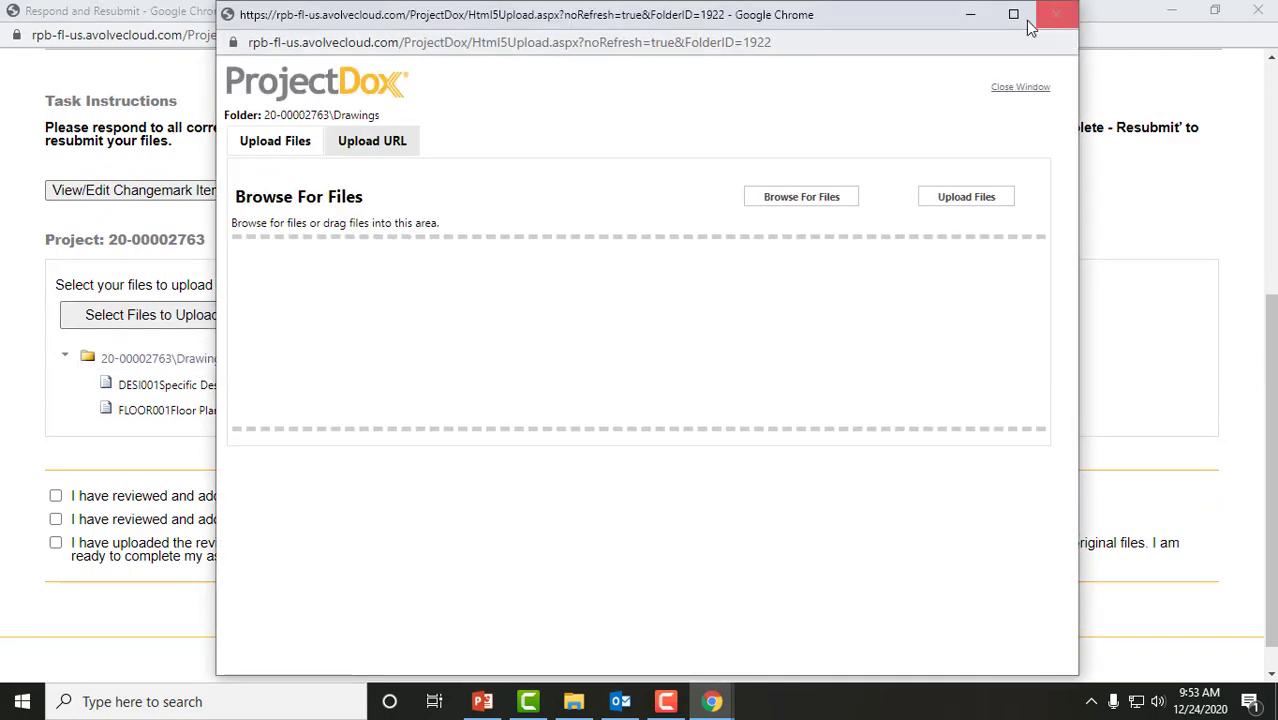
{"action": "left_click", "coordinate": [1005, 20]}
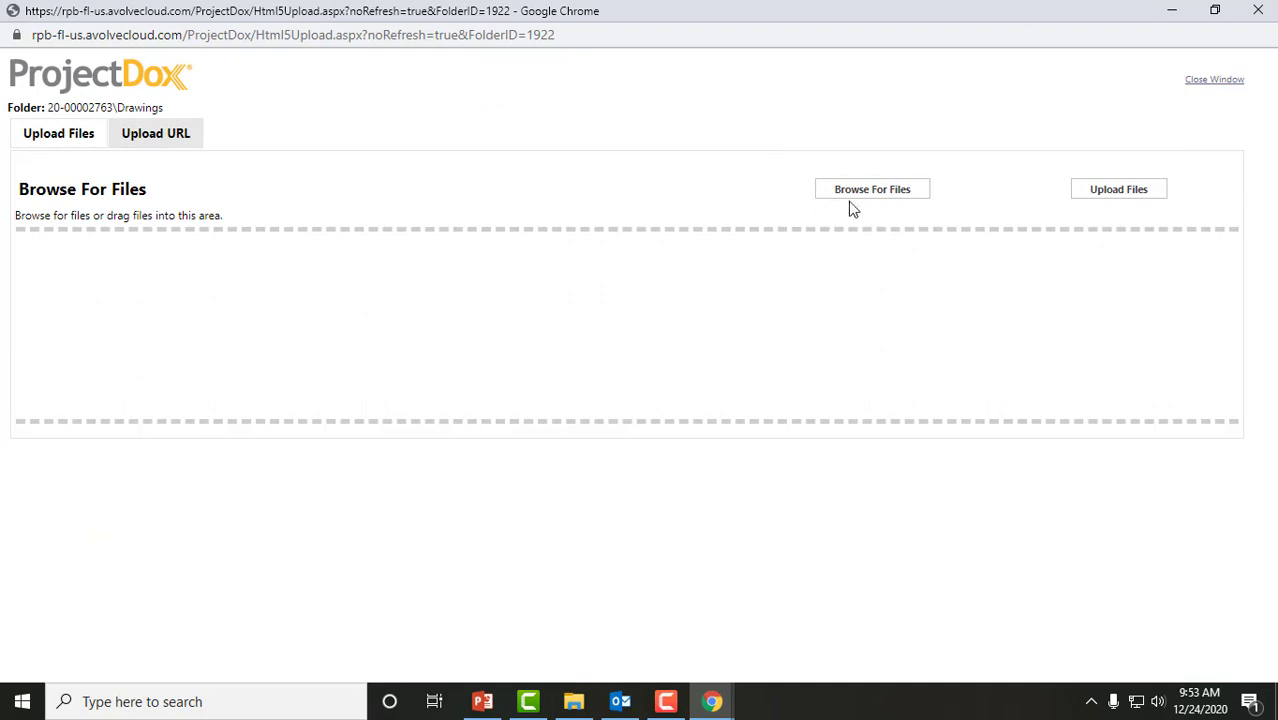
Add DESI001Specific Design Plan.pdf to the upload list from the desktop folder Plumbing Water Line > Drawings > Corrections.
{"action": "left_click", "coordinate": [906, 195]}
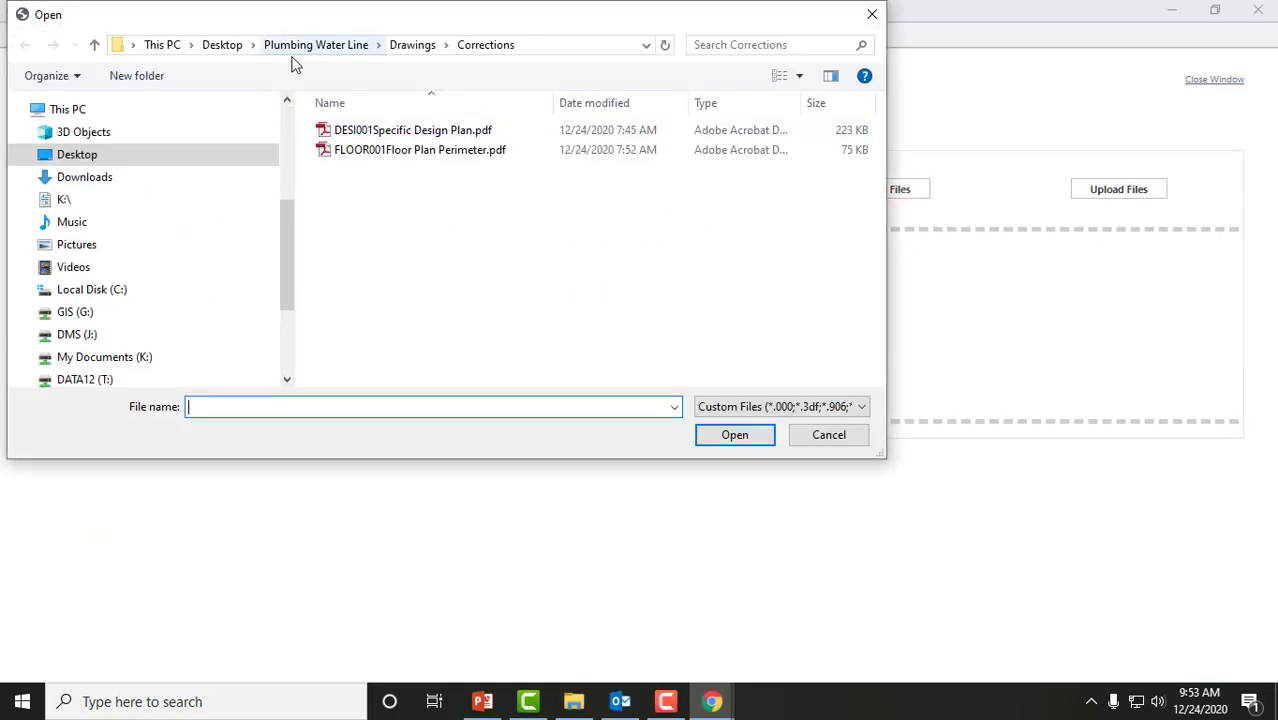
{"action": "left_click", "coordinate": [80, 154]}
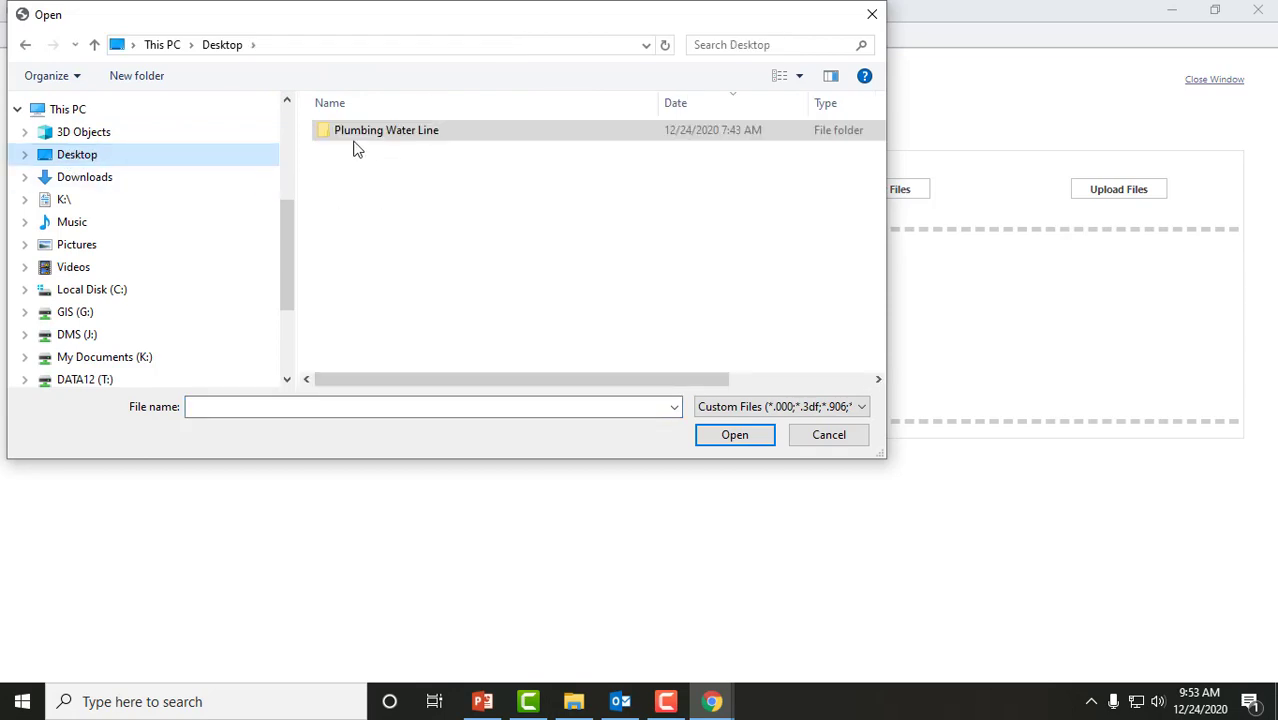
{"action": "double_click", "coordinate": [427, 138]}
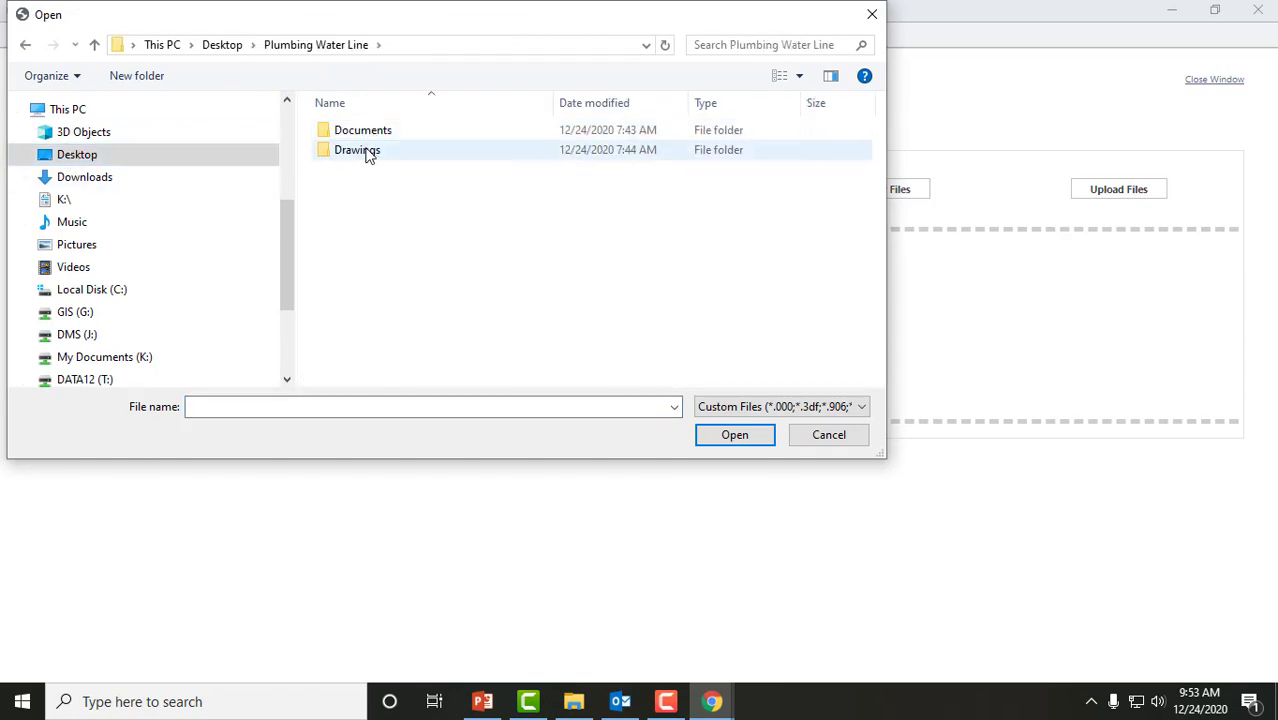
{"action": "double_click", "coordinate": [362, 154]}
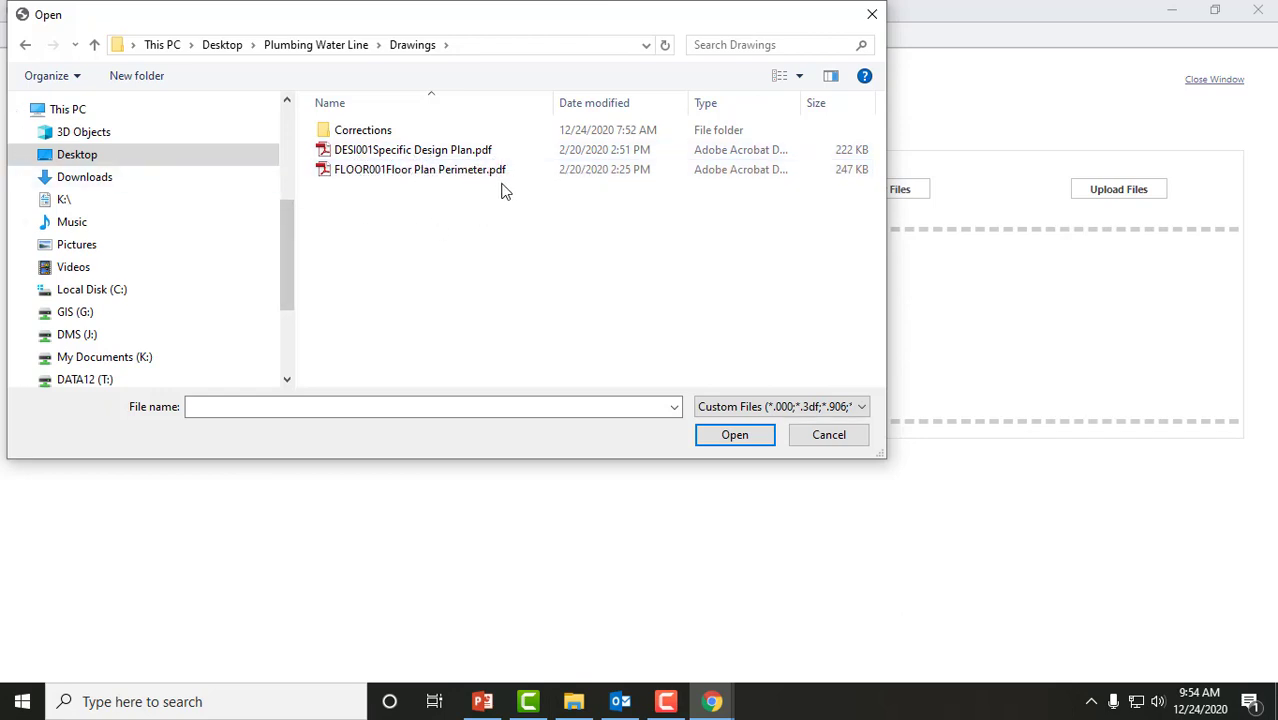
{"action": "double_click", "coordinate": [386, 137]}
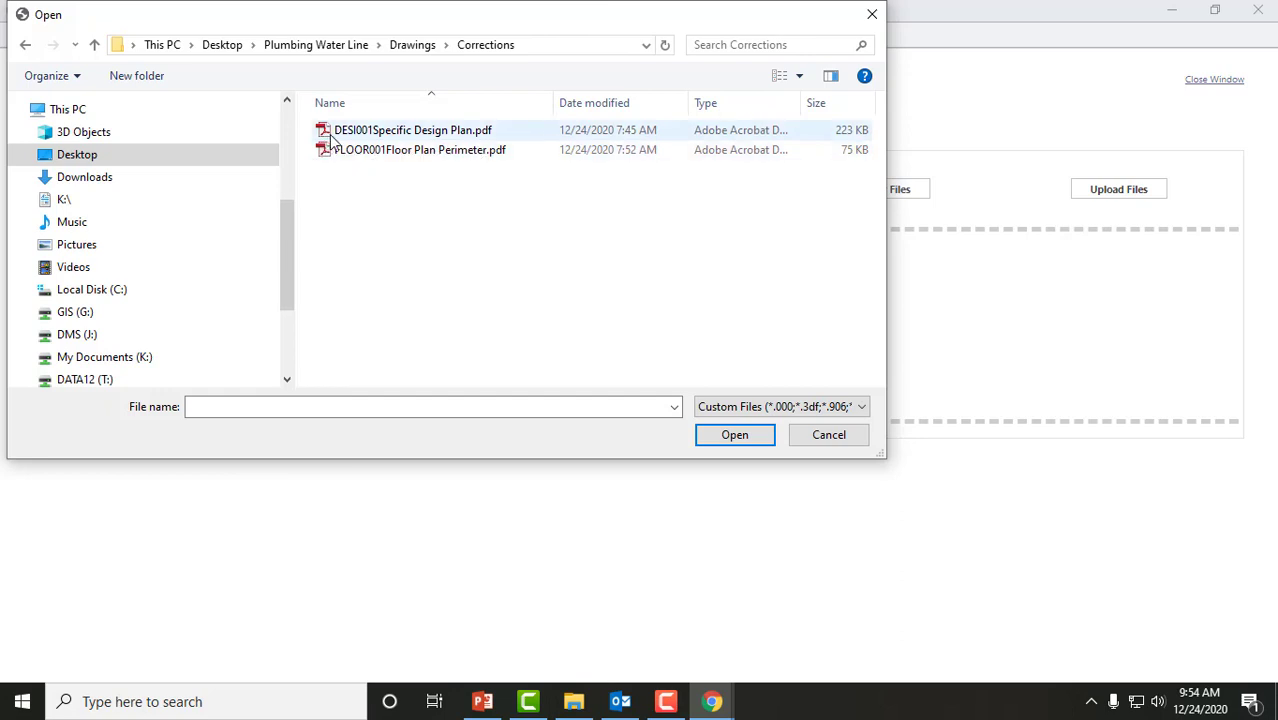
{"action": "left_click", "coordinate": [448, 132]}
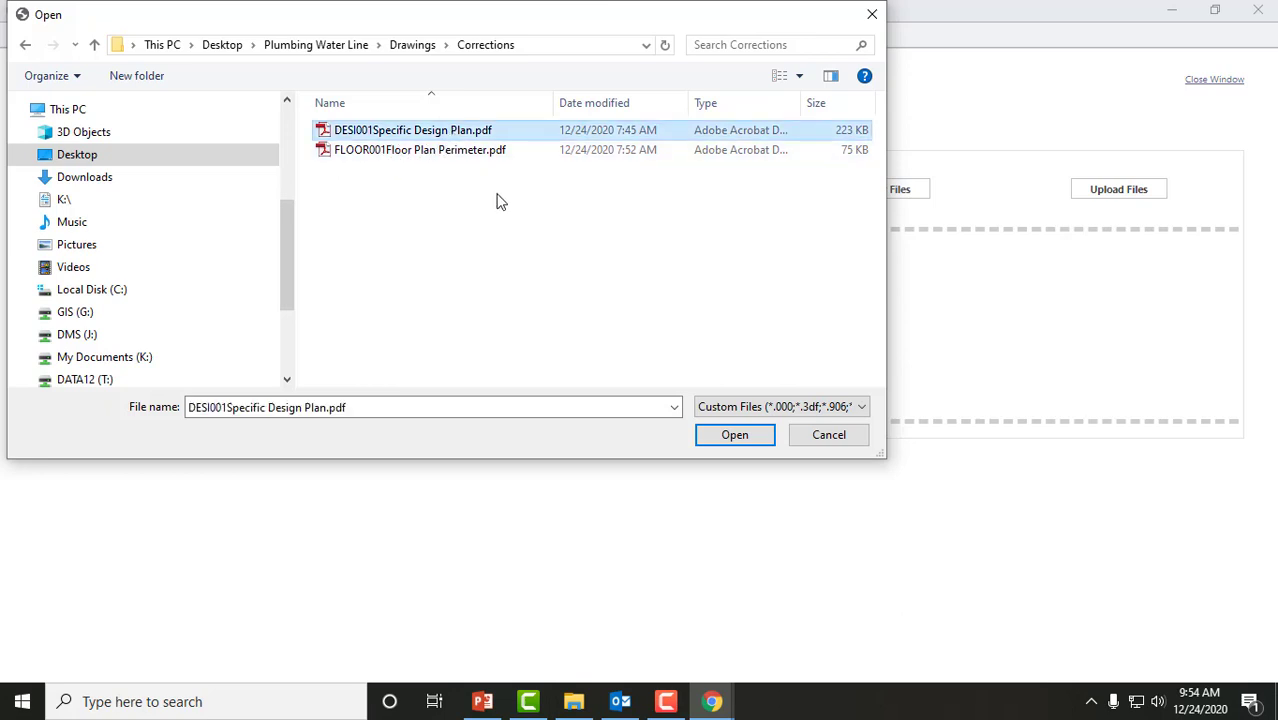
{"action": "left_click", "coordinate": [726, 437]}
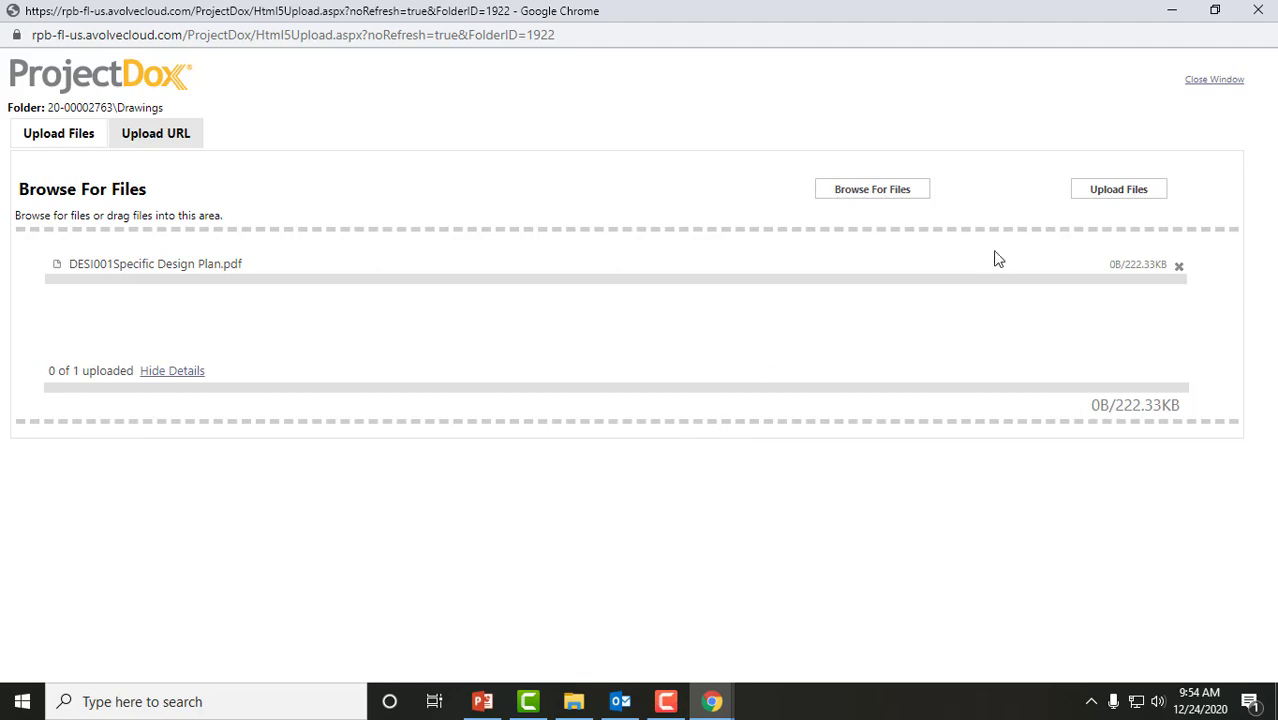
{"action": "left_click", "coordinate": [906, 192]}
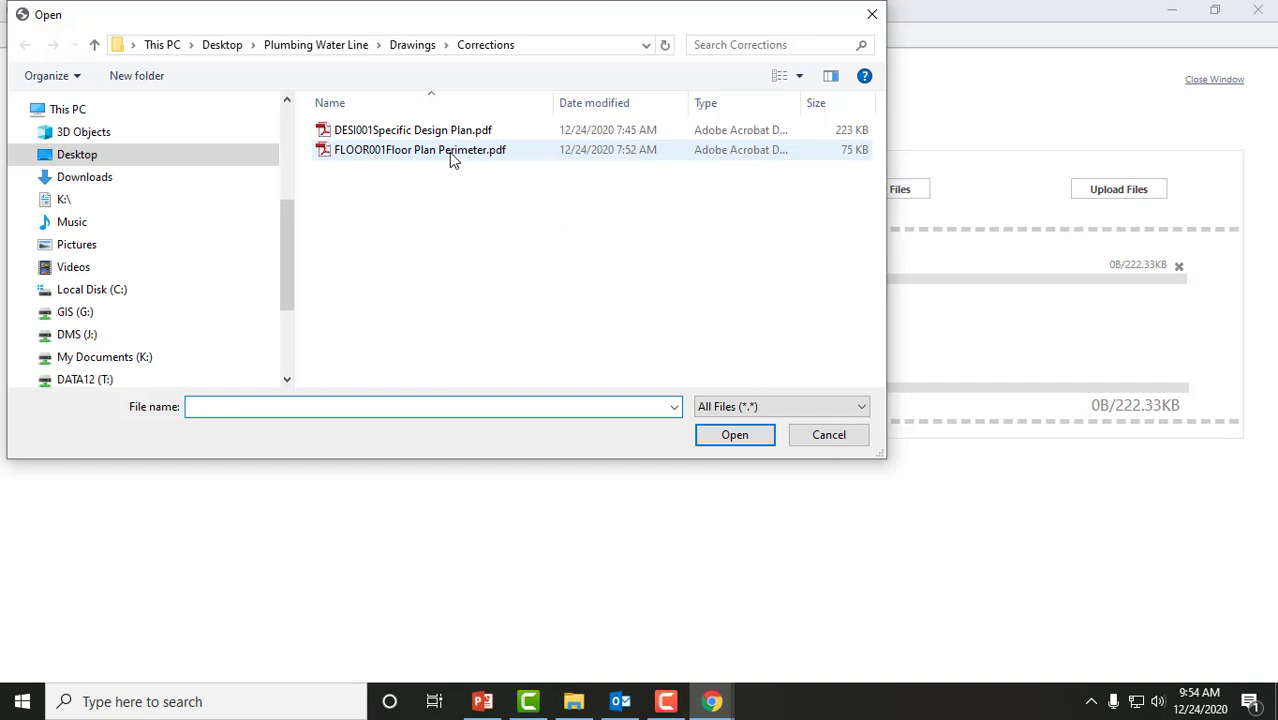
{"action": "left_click", "coordinate": [451, 160]}
{"action": "left_click", "coordinate": [857, 435]}
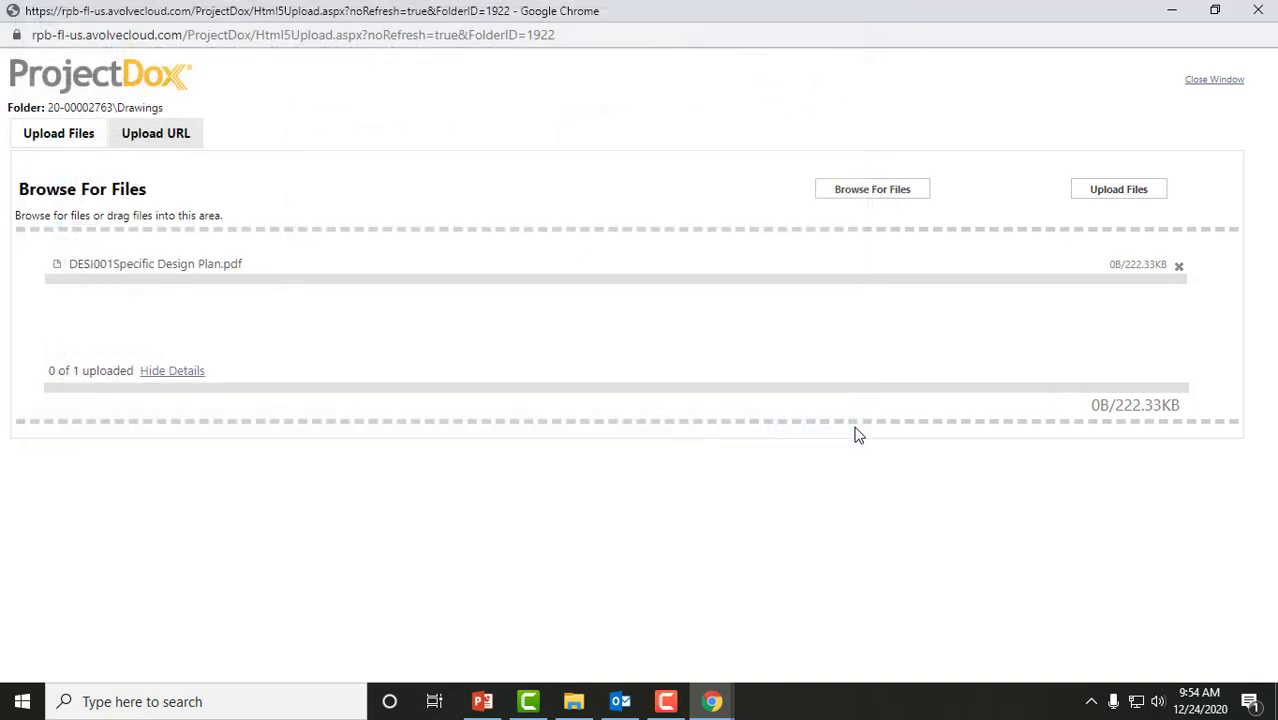
Add FLOOR001Floor Plan Perimeter.pdf from the Corrections folder and upload both corrected drawings to the project's Drawings folder.
{"action": "left_click", "coordinate": [893, 195]}
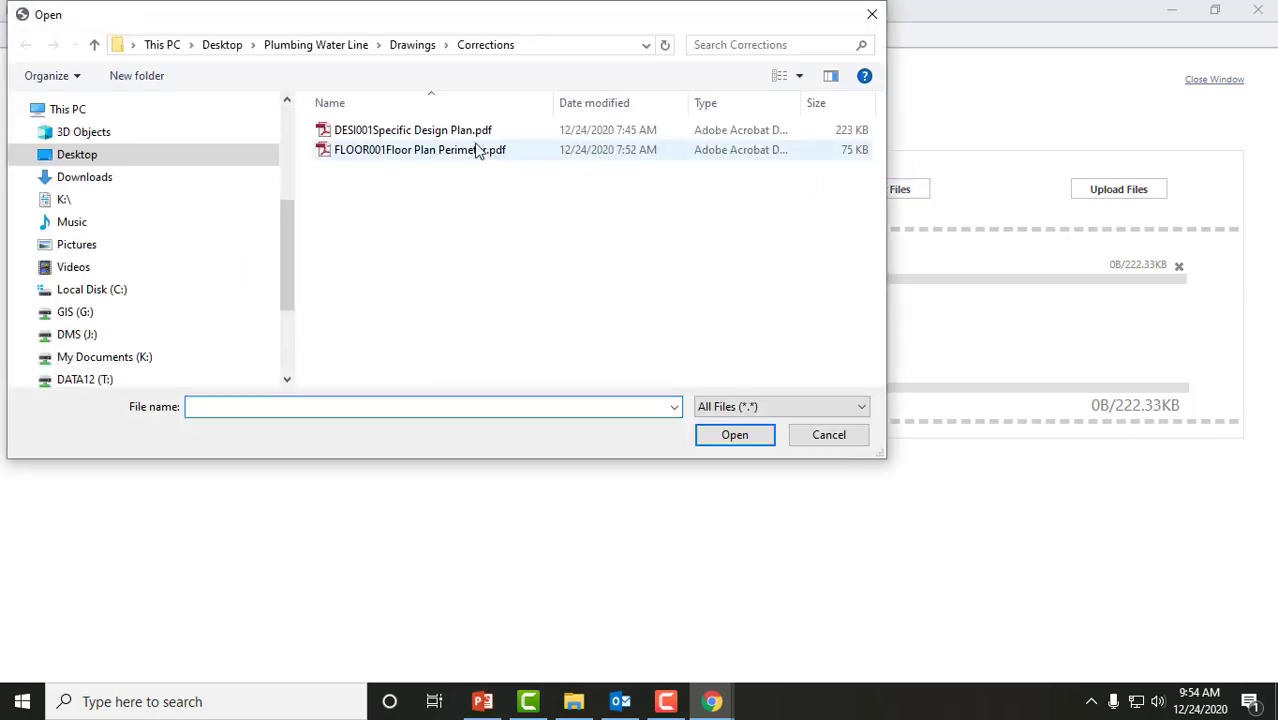
{"action": "left_click", "coordinate": [448, 157]}
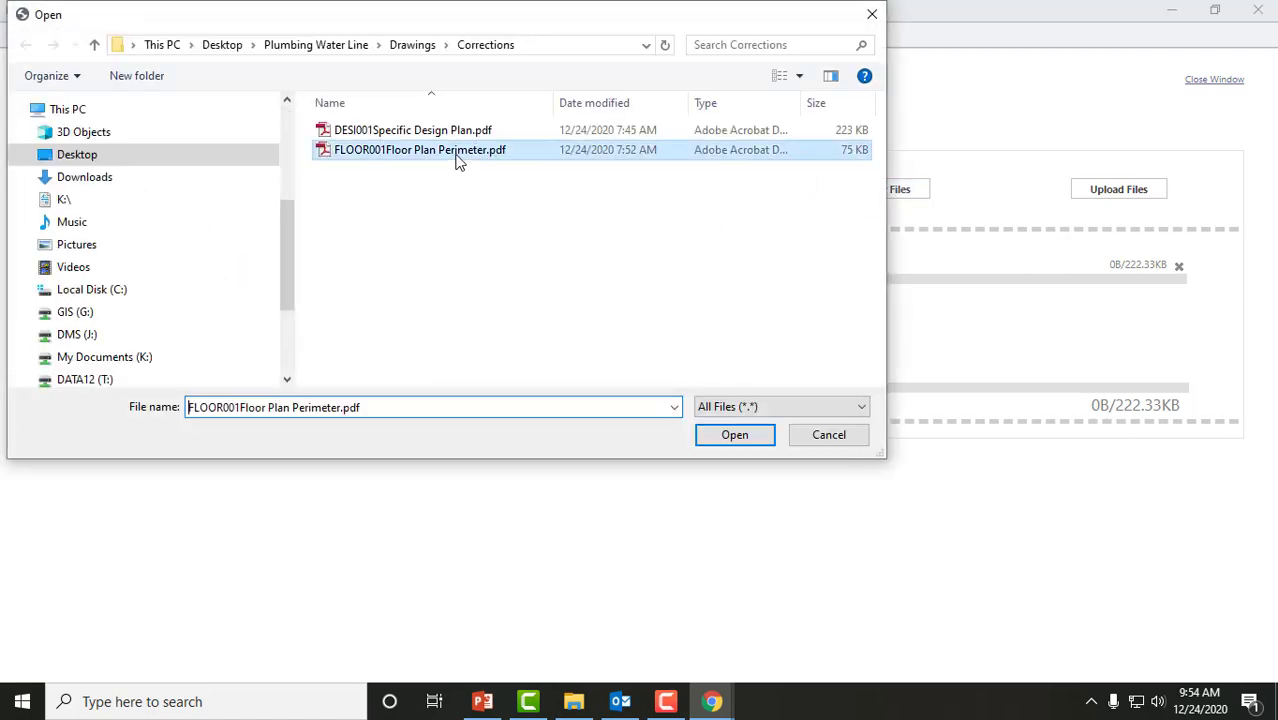
{"action": "left_click", "coordinate": [734, 435]}
{"action": "left_click", "coordinate": [1116, 192]}
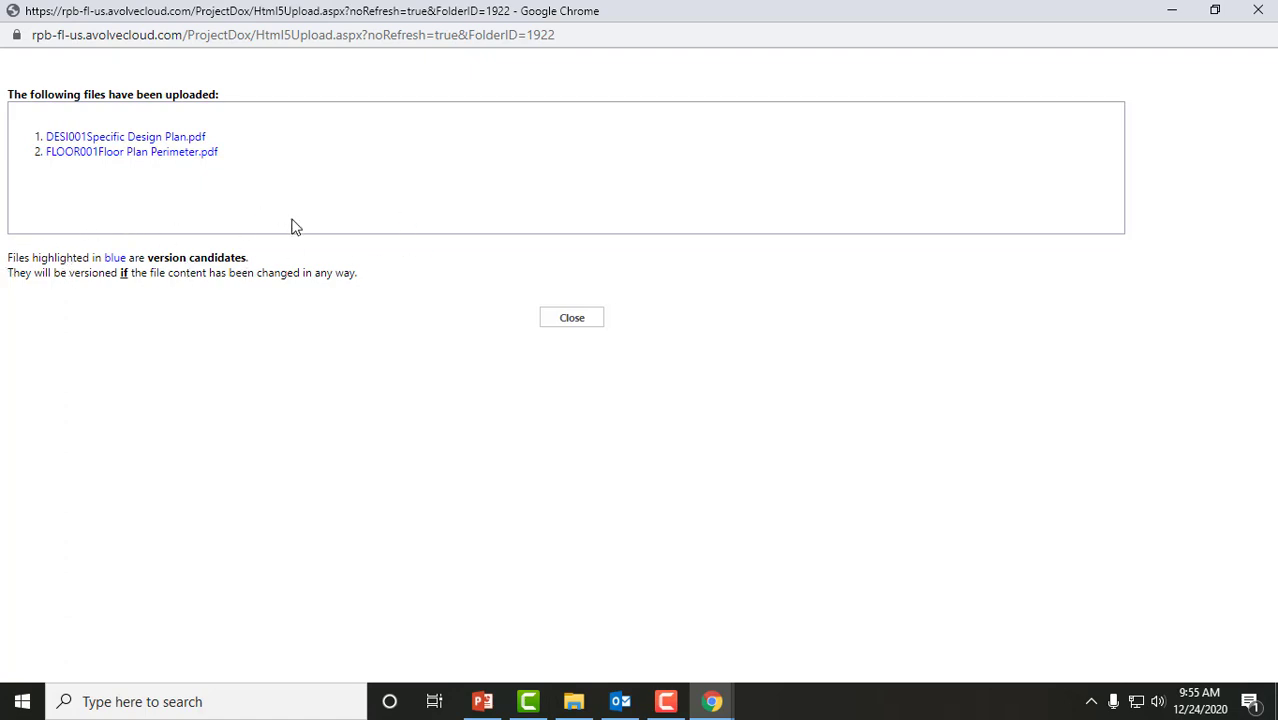
{"action": "left_click", "coordinate": [575, 320]}
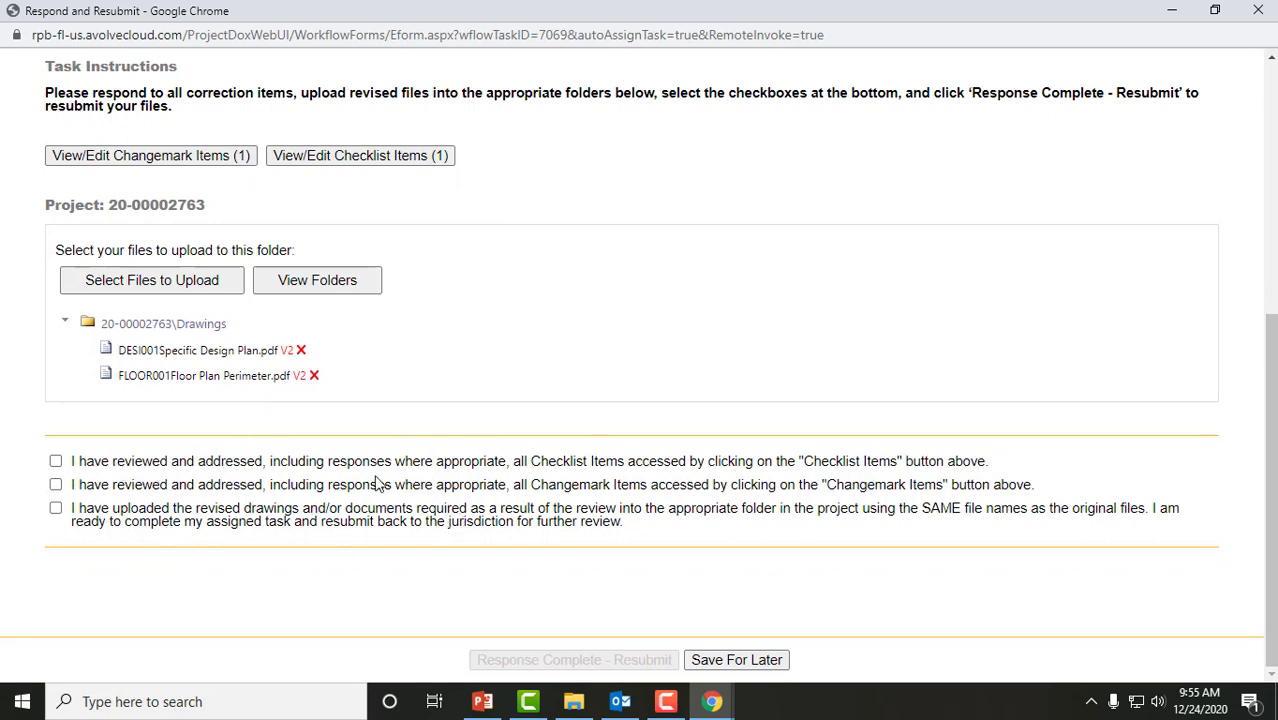
Tick the checklist, changemark and revised-drawings confirmations, and resubmit the task as Response Complete, confirming its completion.
{"action": "left_click", "coordinate": [55, 461]}
{"action": "left_click", "coordinate": [56, 485]}
{"action": "left_click", "coordinate": [56, 509]}
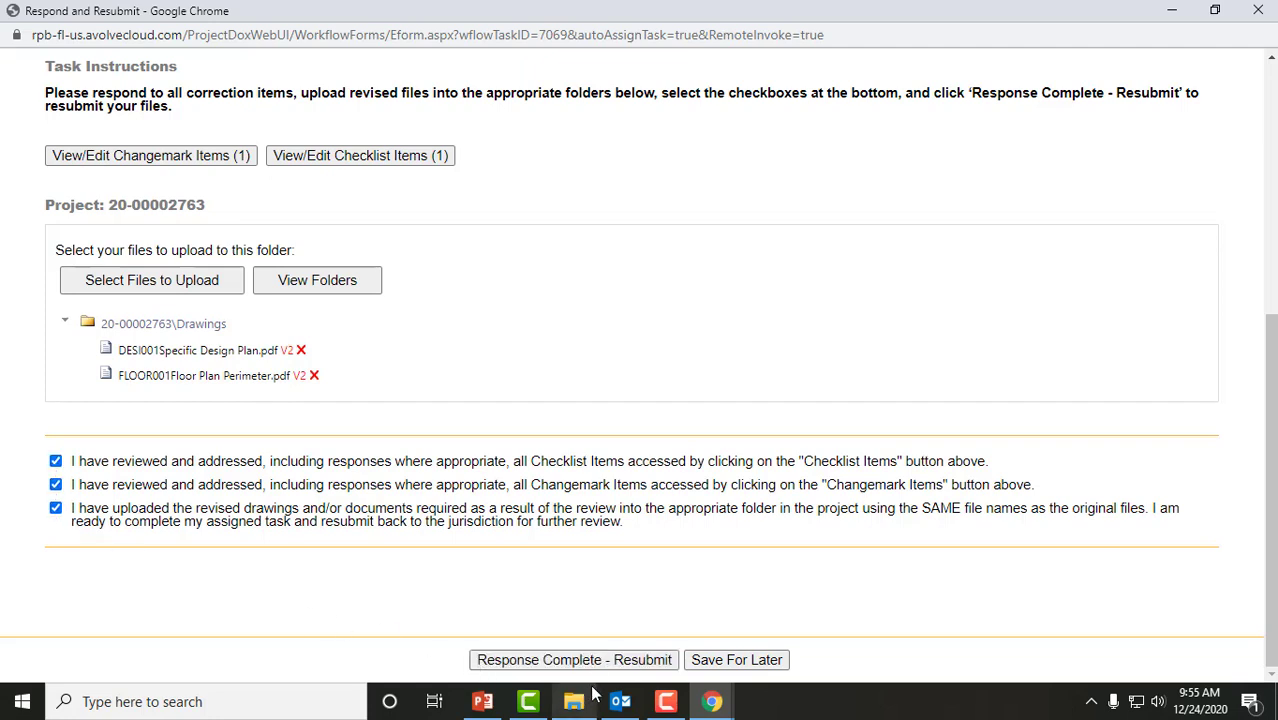
{"action": "left_click", "coordinate": [56, 509]}
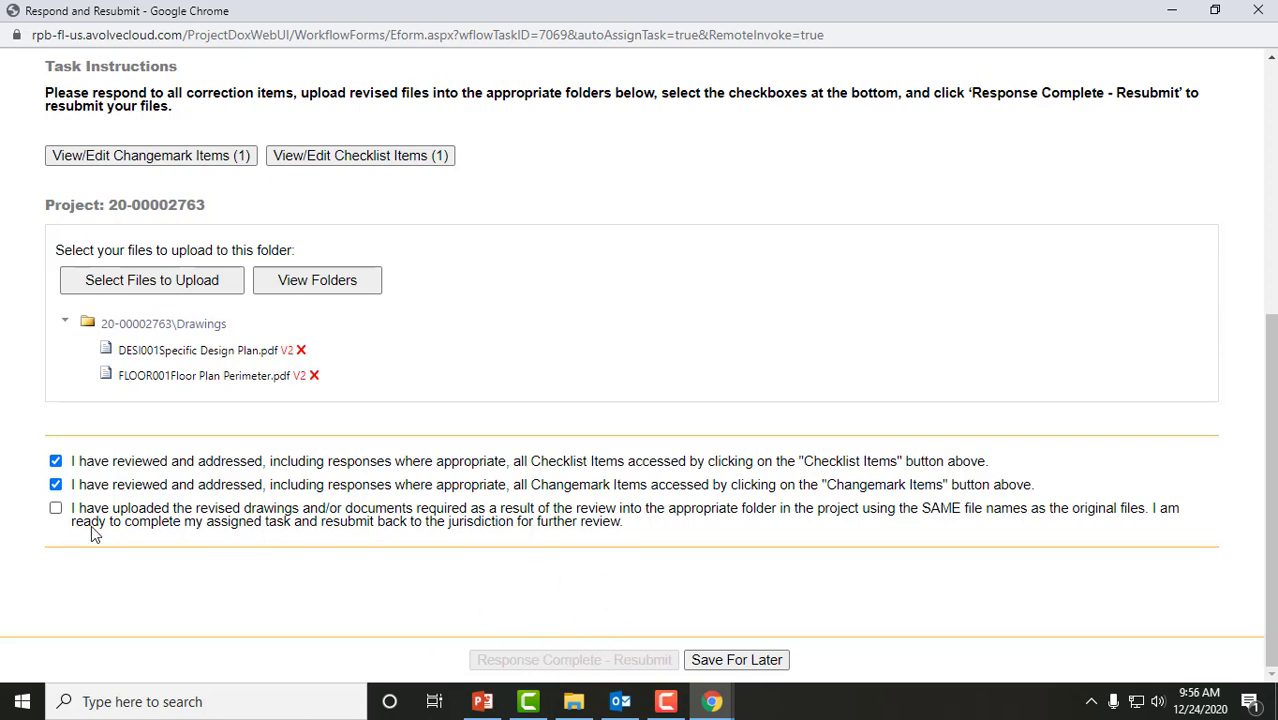
{"action": "left_click", "coordinate": [56, 508]}
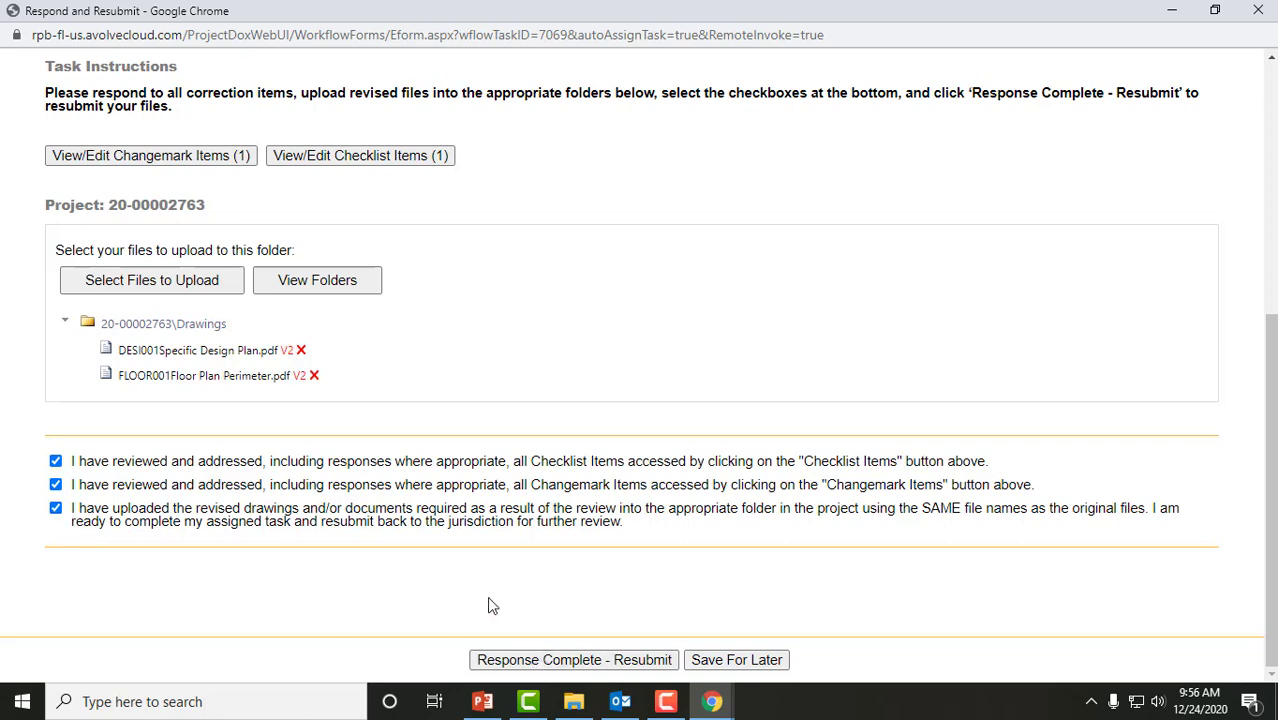
{"action": "left_click", "coordinate": [585, 665]}
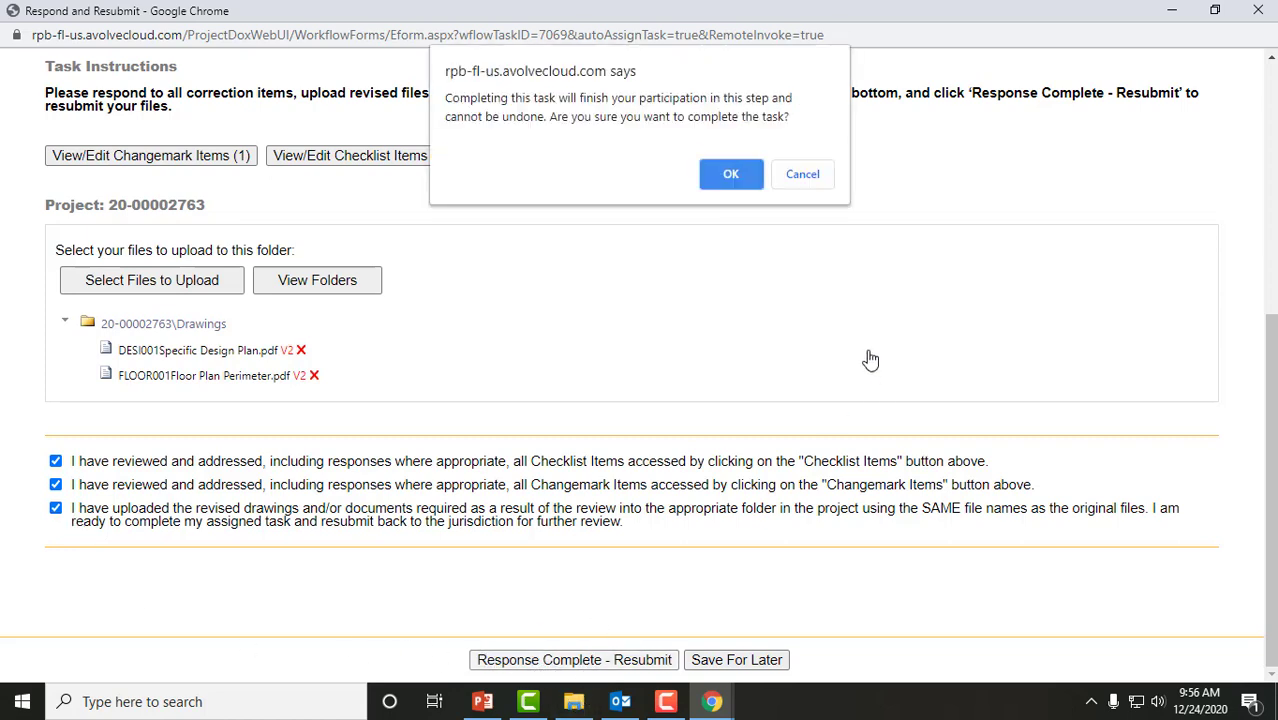
{"action": "left_click", "coordinate": [729, 176]}
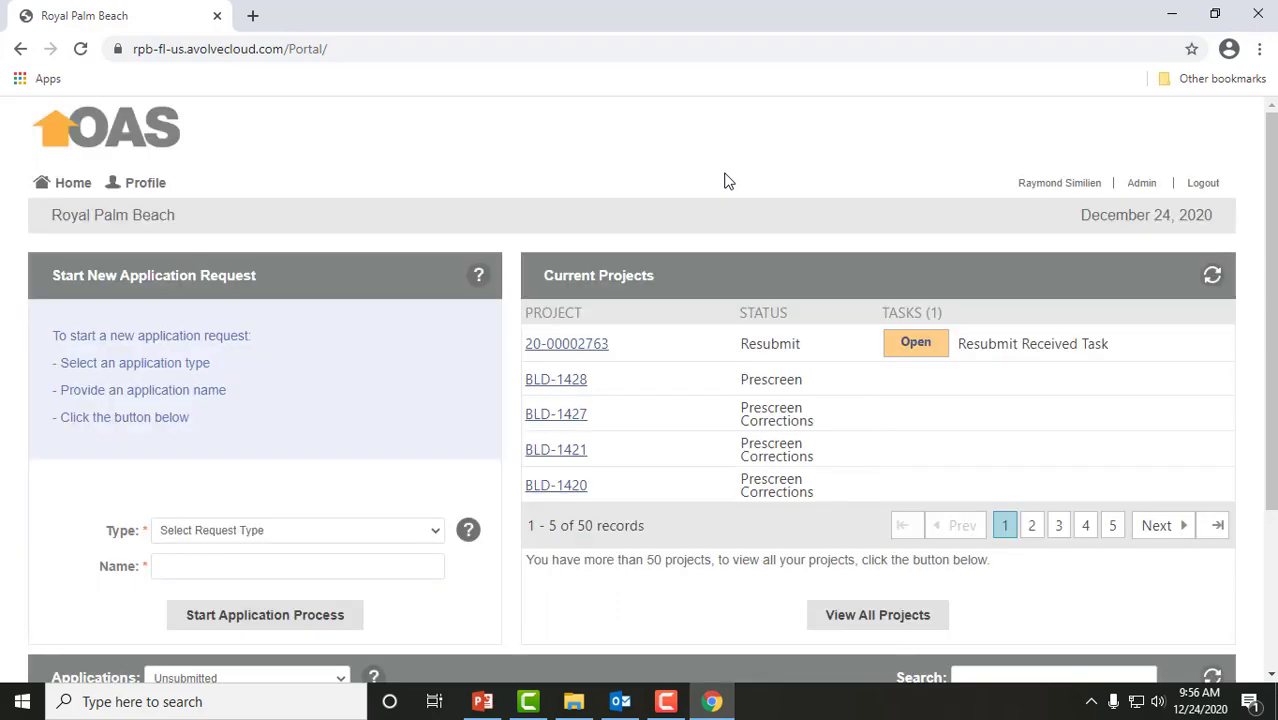
Refresh the portal's Current Projects list and minimize the browser.
{"action": "left_click", "coordinate": [1212, 280]}
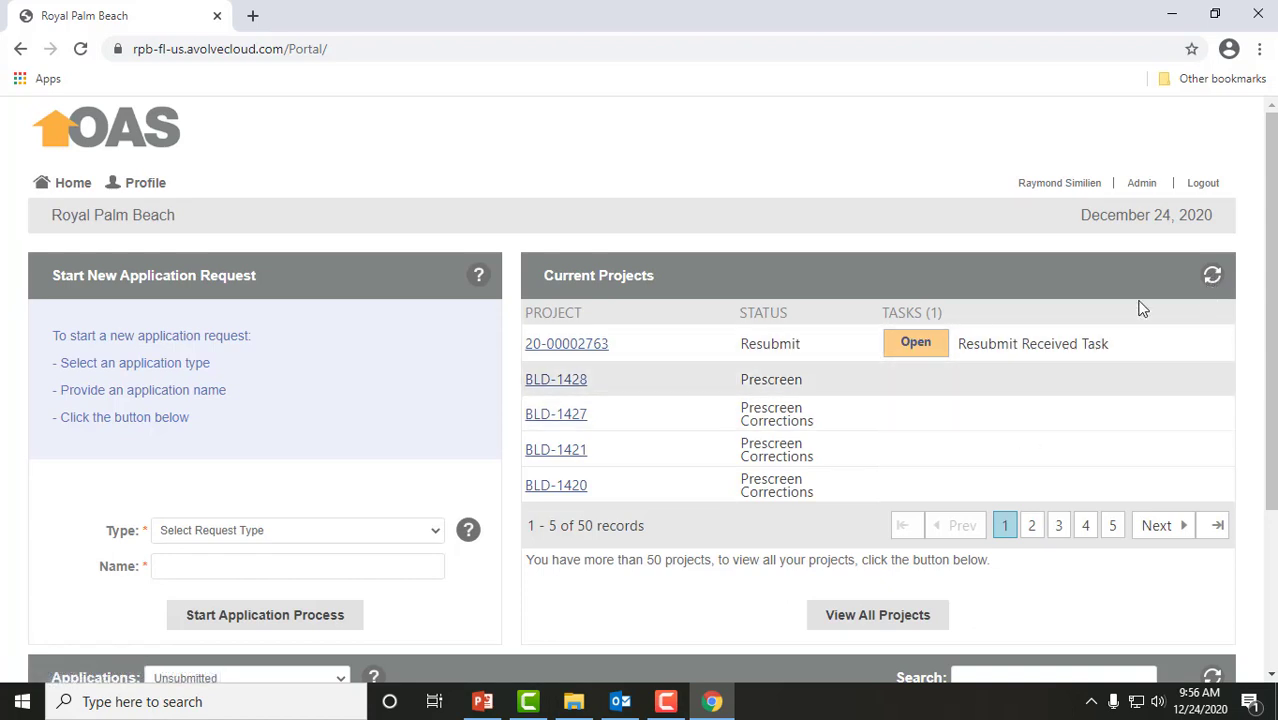
{"action": "left_click", "coordinate": [1175, 12]}
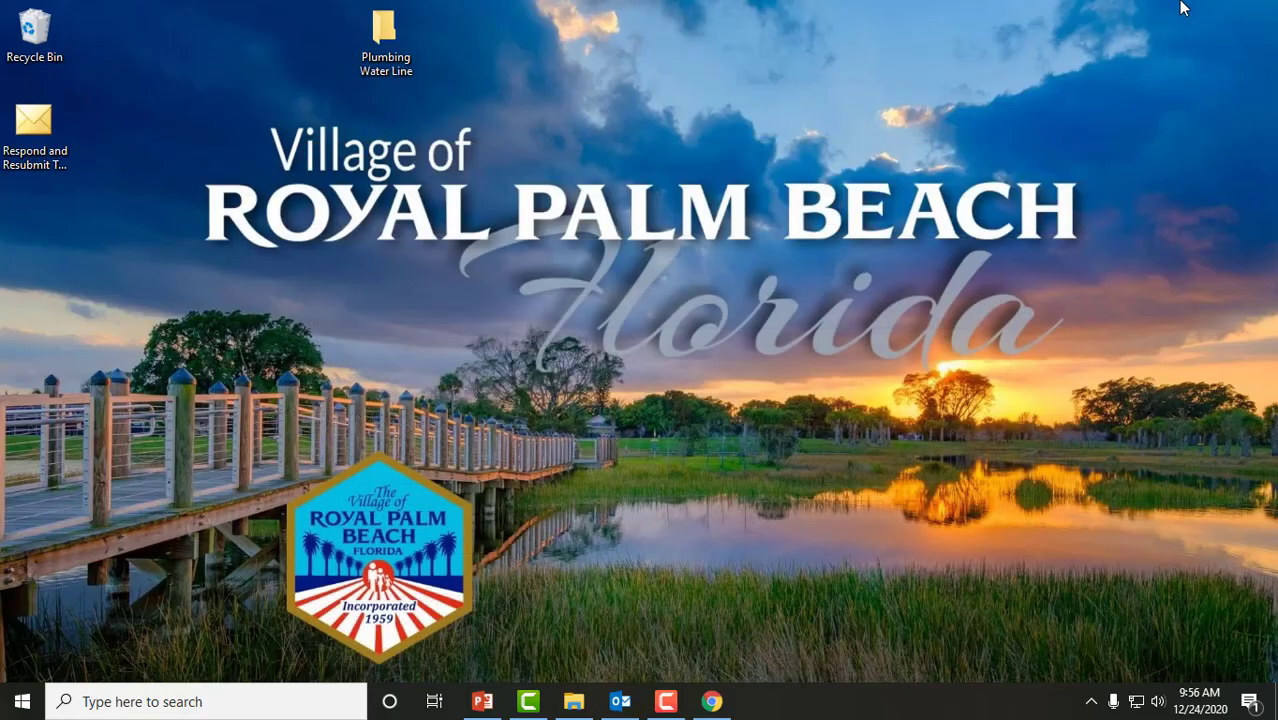